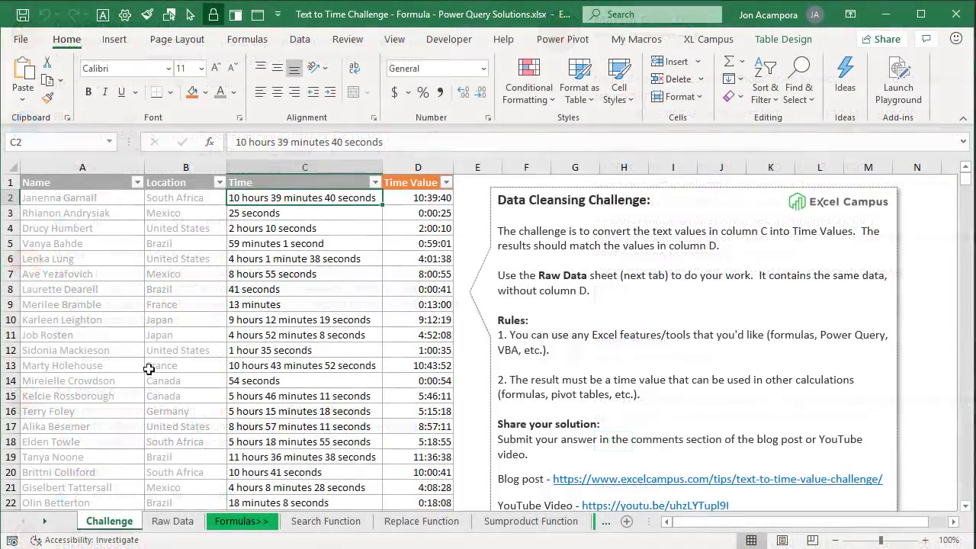
Open the query behind the first solution sheet after Original Data in the Power Query Editor
click(44, 520)
click(44, 521)
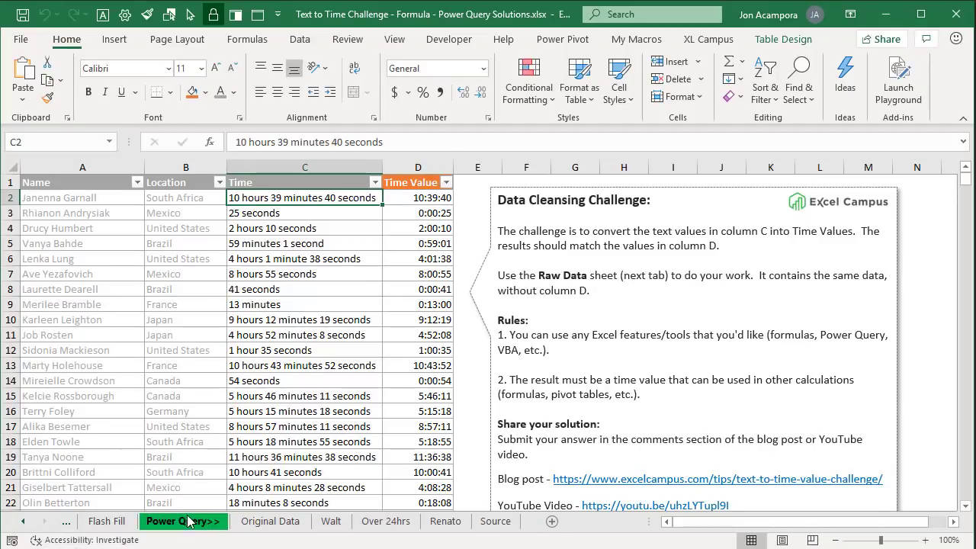
click(330, 520)
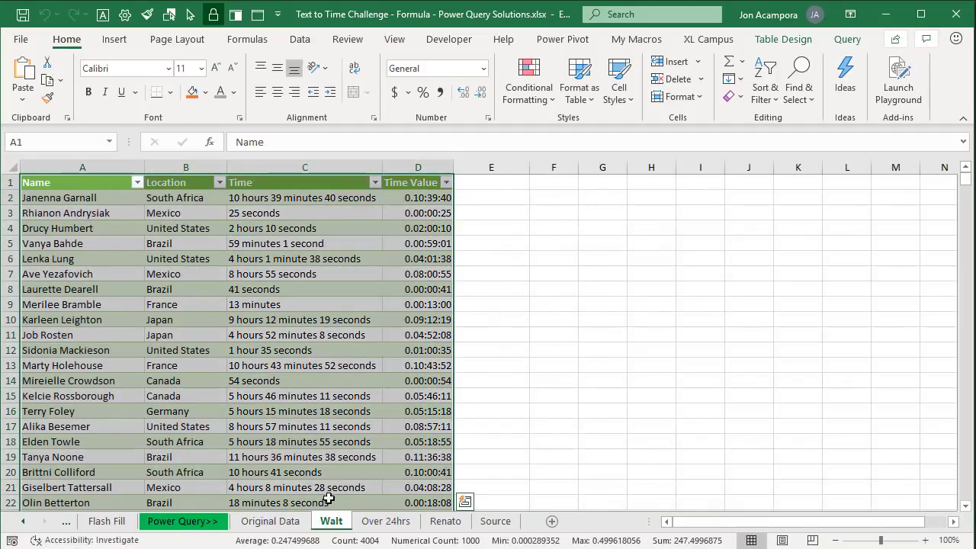
click(336, 213)
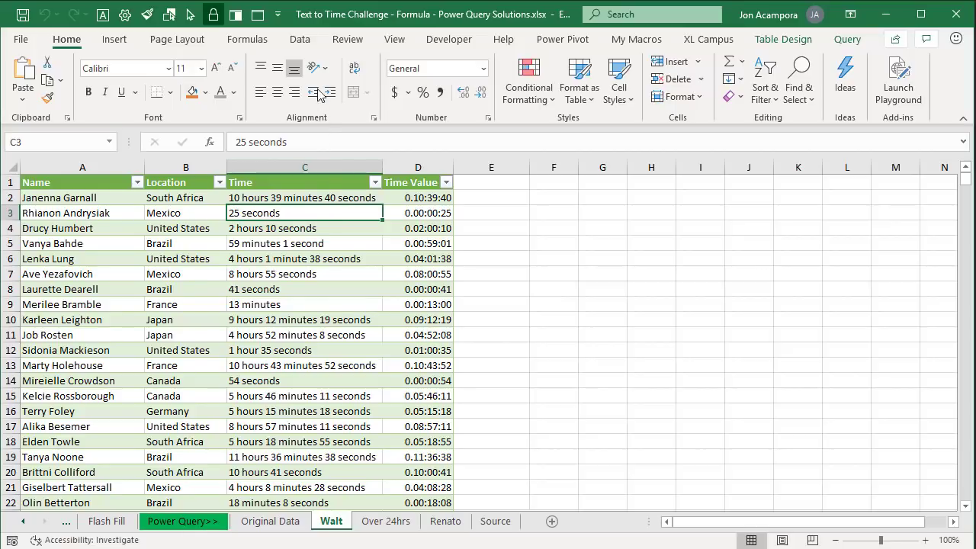
click(305, 43)
click(324, 62)
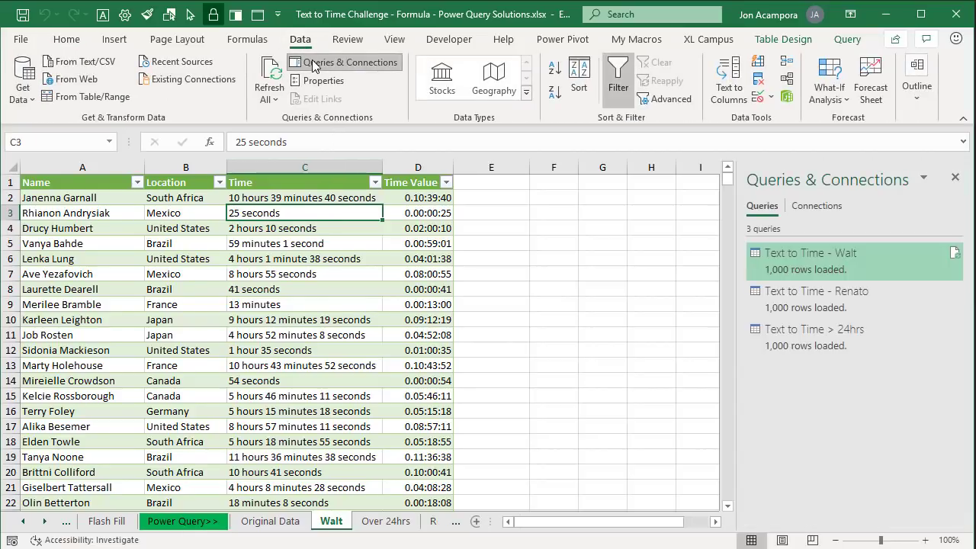
double_click(792, 272)
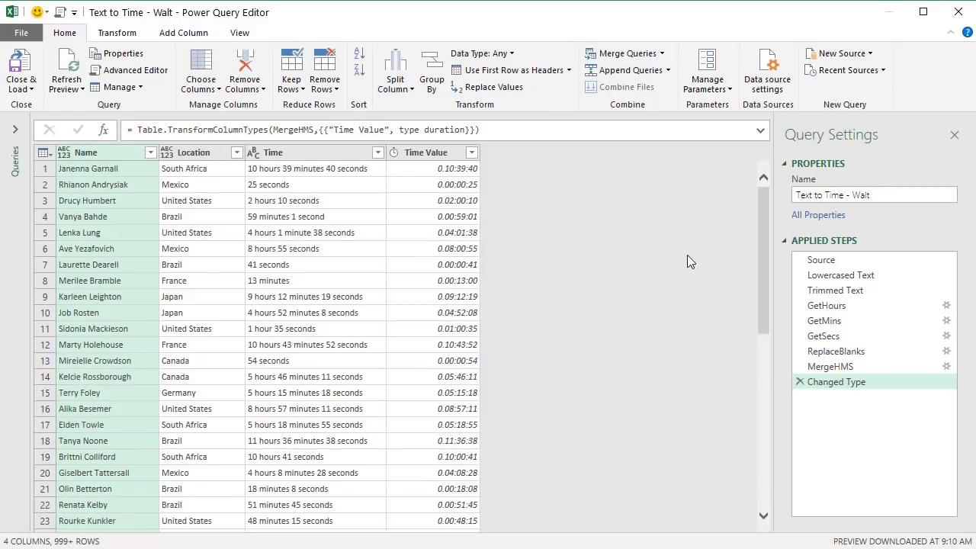
Review the GetHours, GetMins, GetSecs and MergeHMS applied steps of the finished query, then close the editor
click(827, 306)
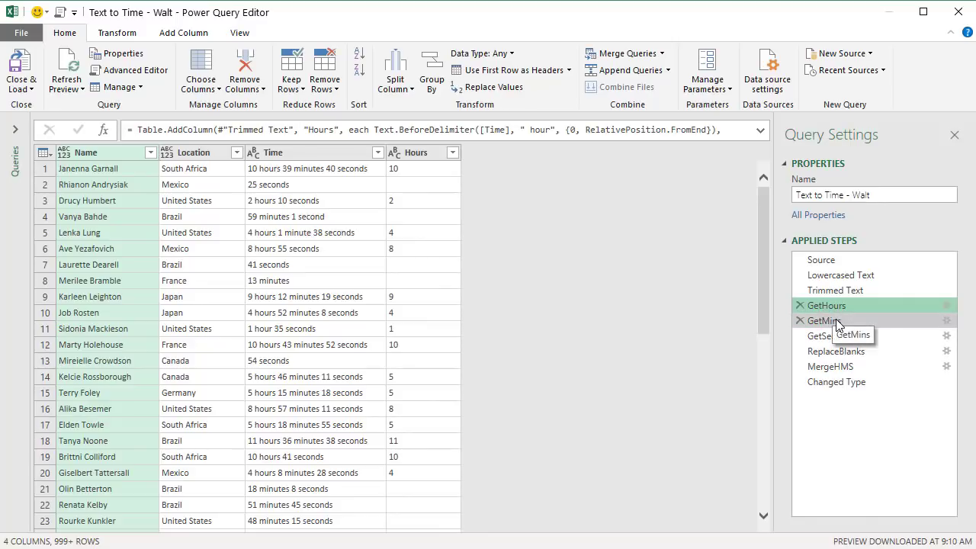
click(836, 323)
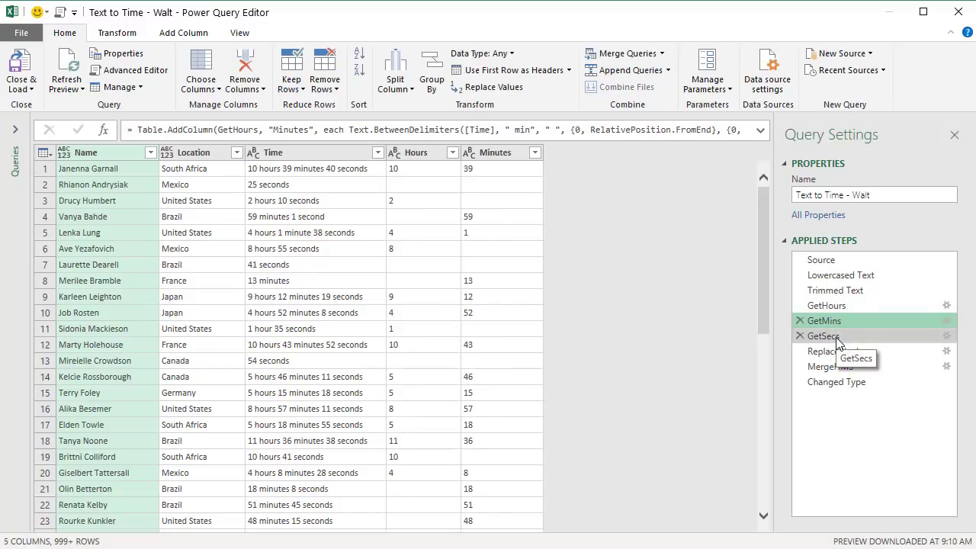
click(836, 339)
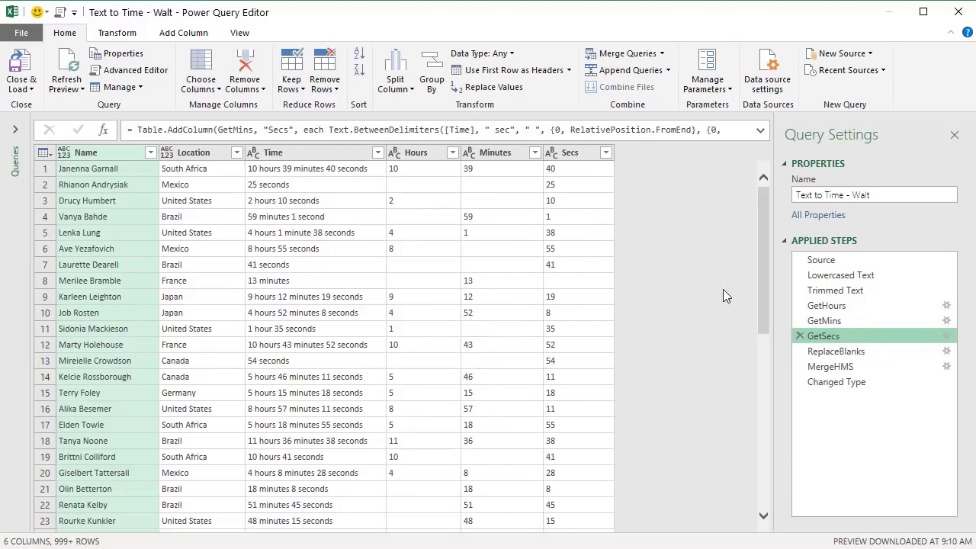
click(823, 365)
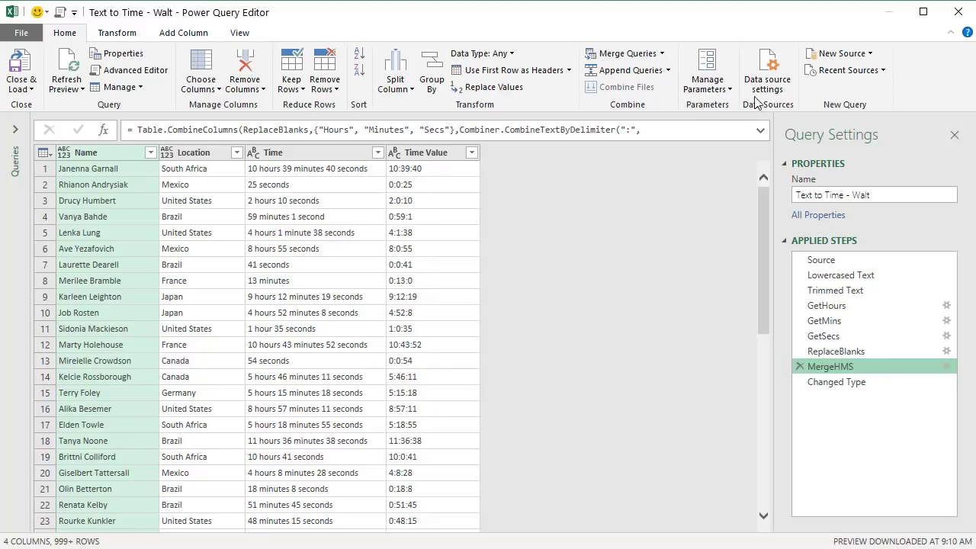
click(957, 11)
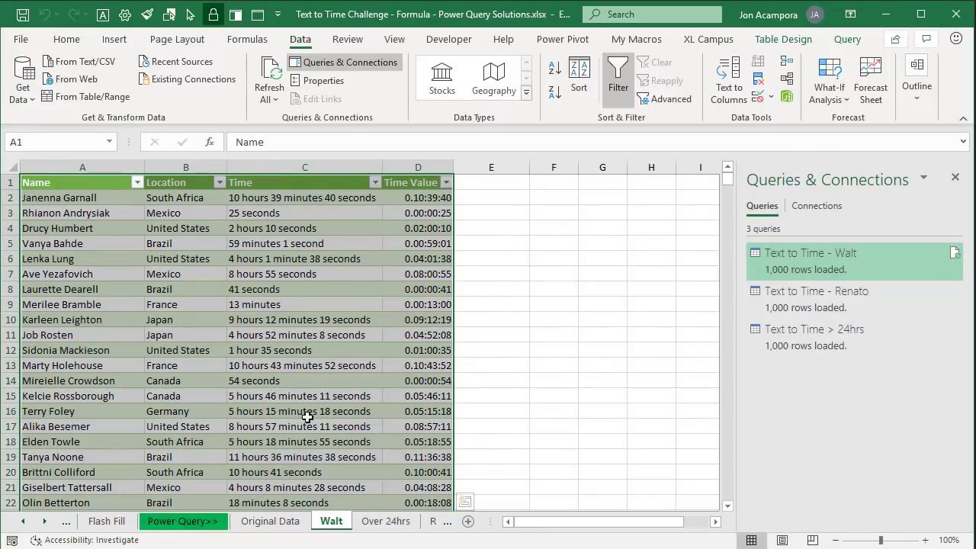
Load the table on the Original Data sheet into the Power Query Editor
click(271, 522)
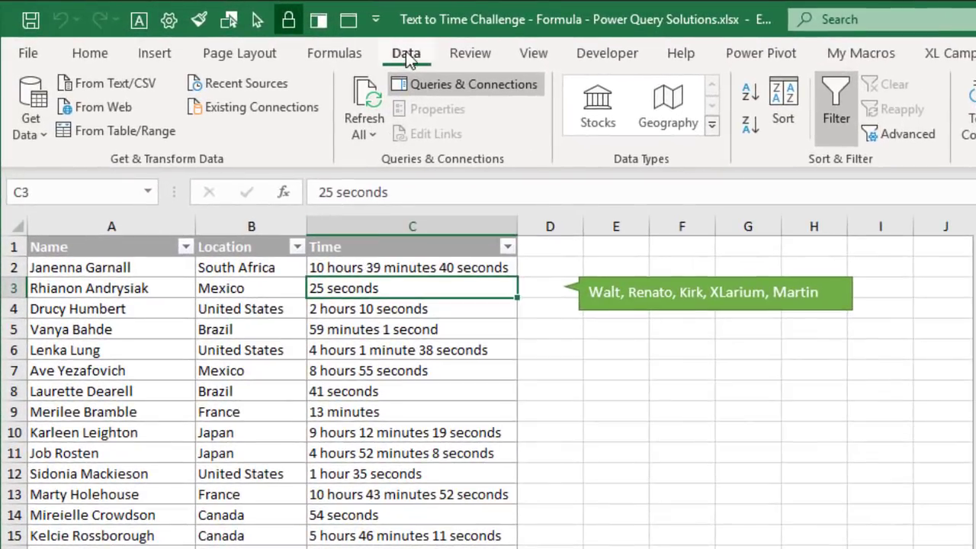
click(107, 135)
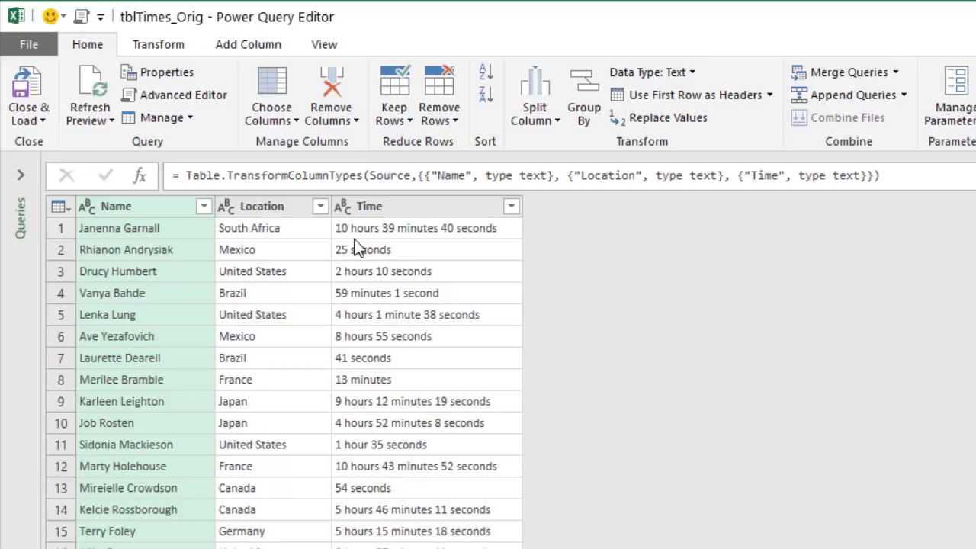
Convert the Time column's text to lowercase and trim its extra spaces in place
click(396, 209)
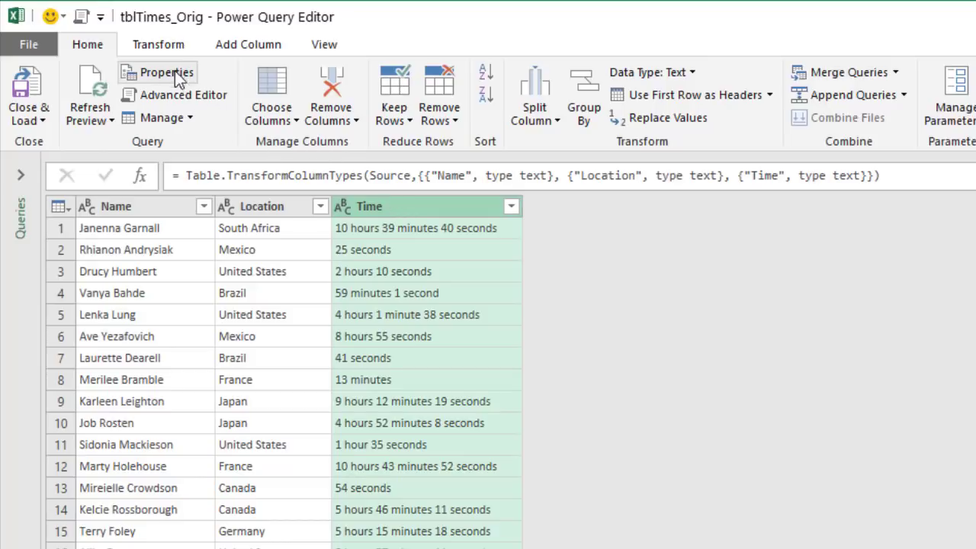
click(162, 52)
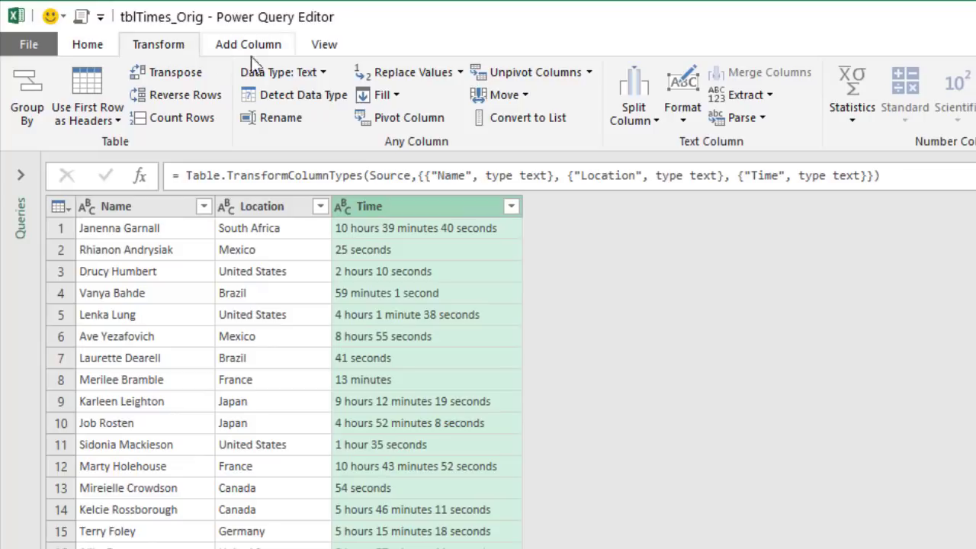
click(677, 113)
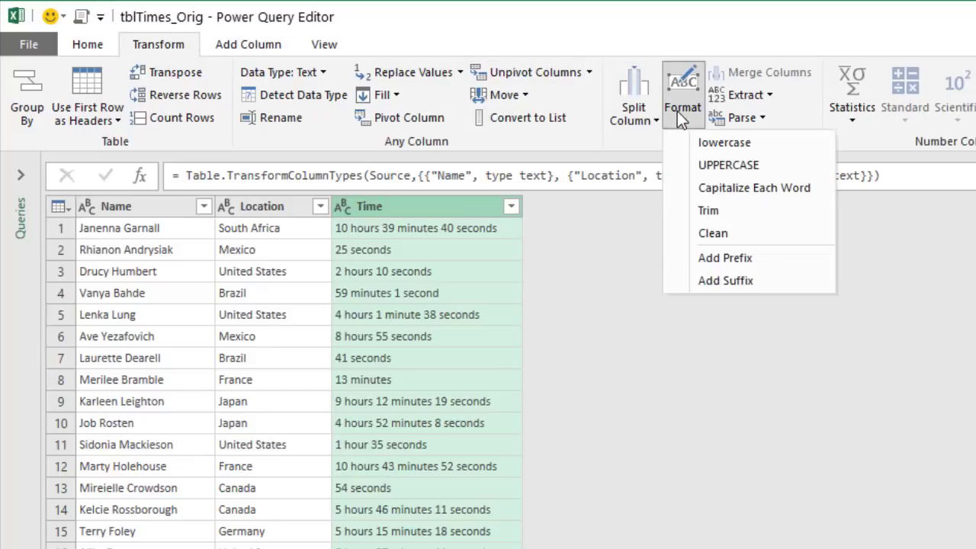
click(703, 144)
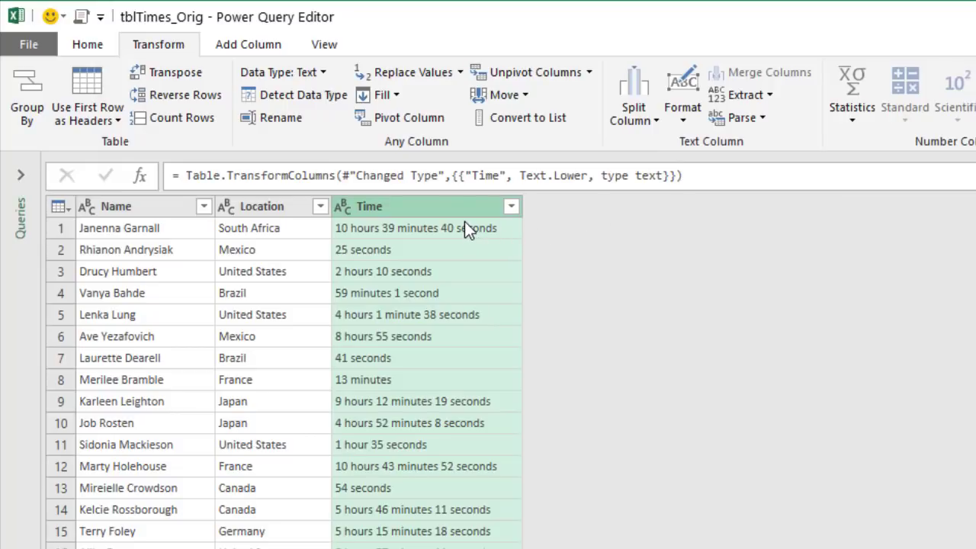
click(682, 112)
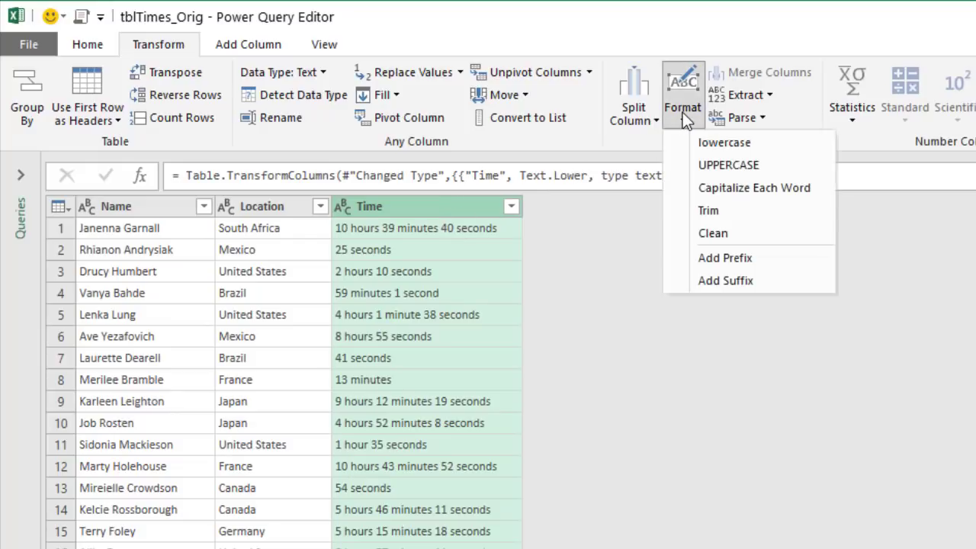
click(708, 211)
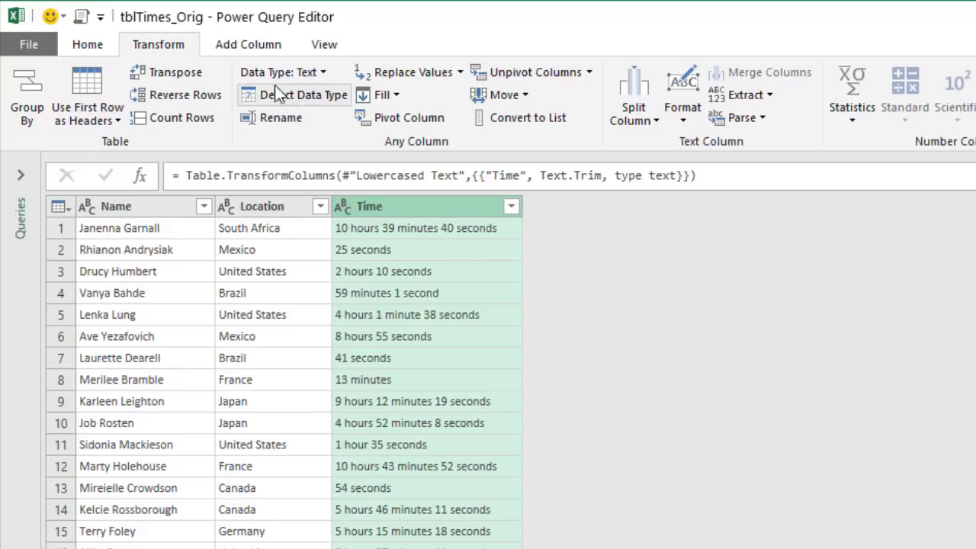
Add a column extracting the Time text before the delimiter " hour", scanning from the end of the input with 0 delimiters skipped
click(245, 51)
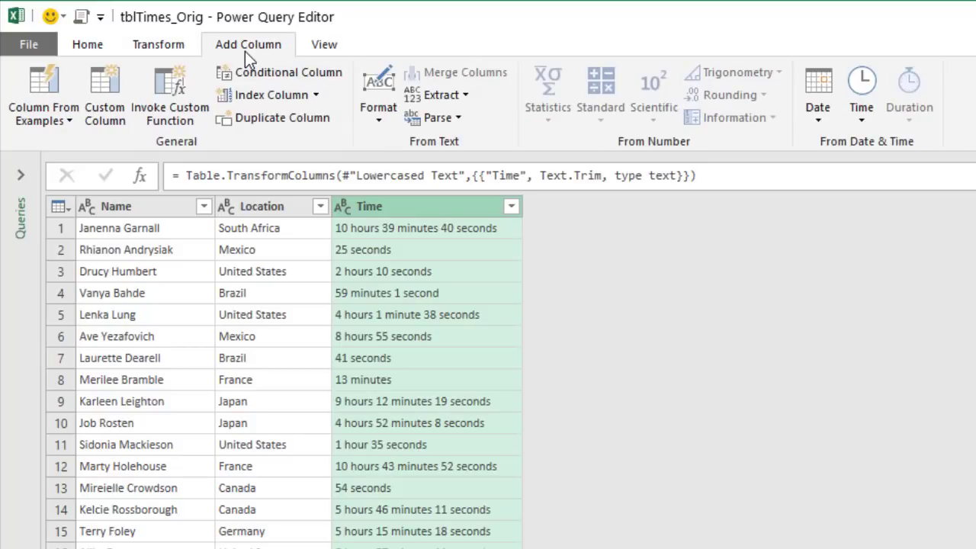
click(451, 95)
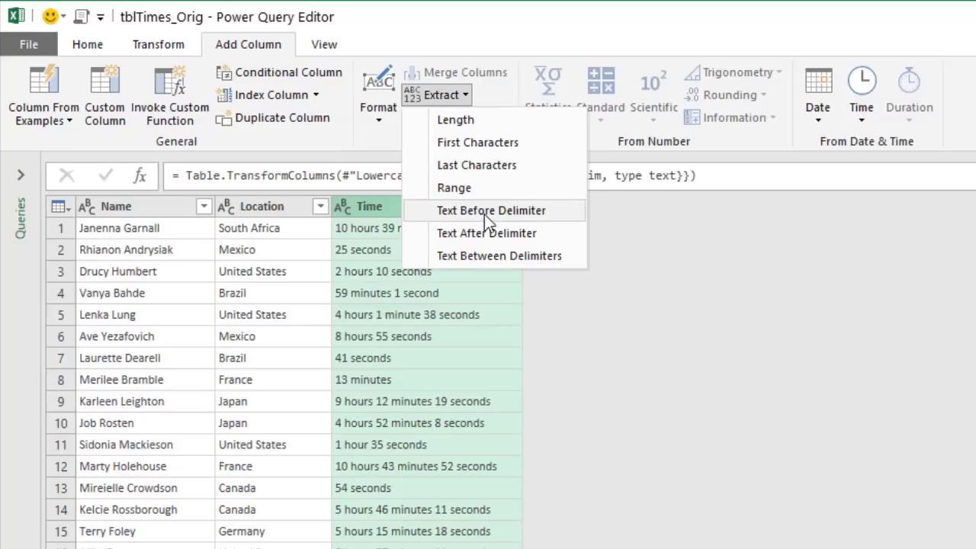
click(552, 219)
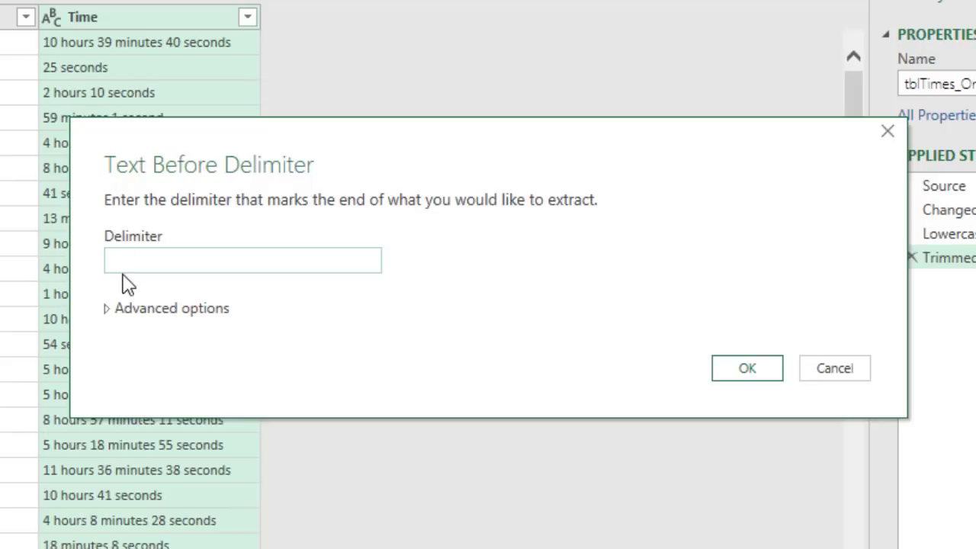
text(hour)
click(109, 311)
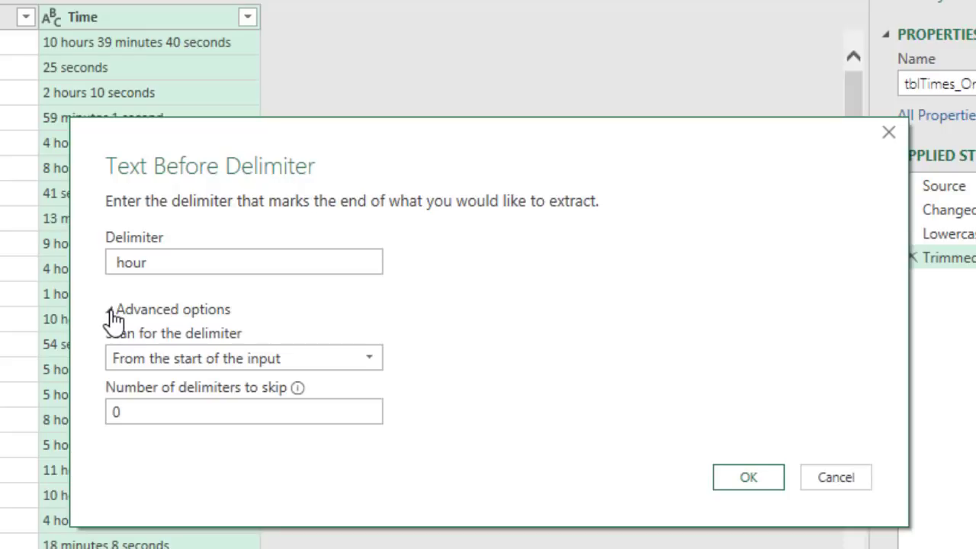
click(152, 364)
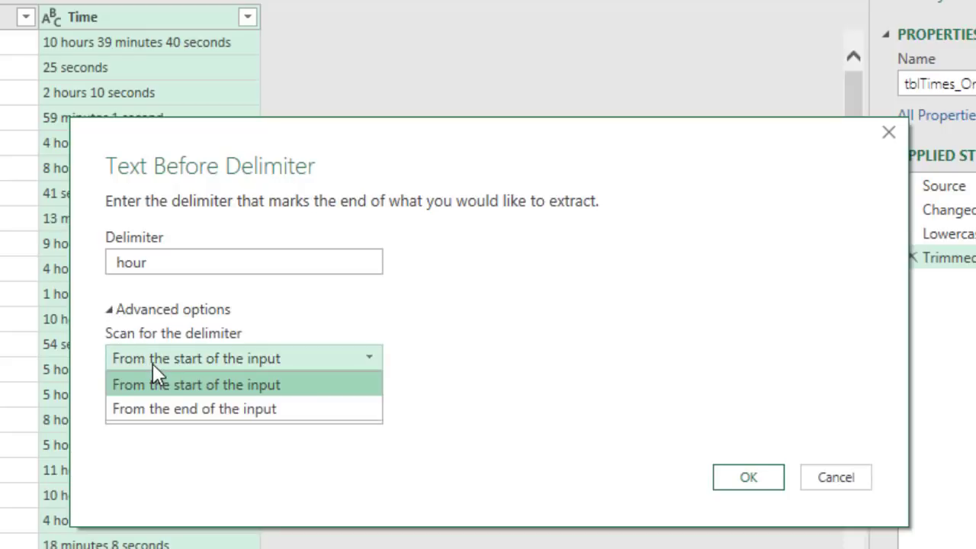
click(155, 409)
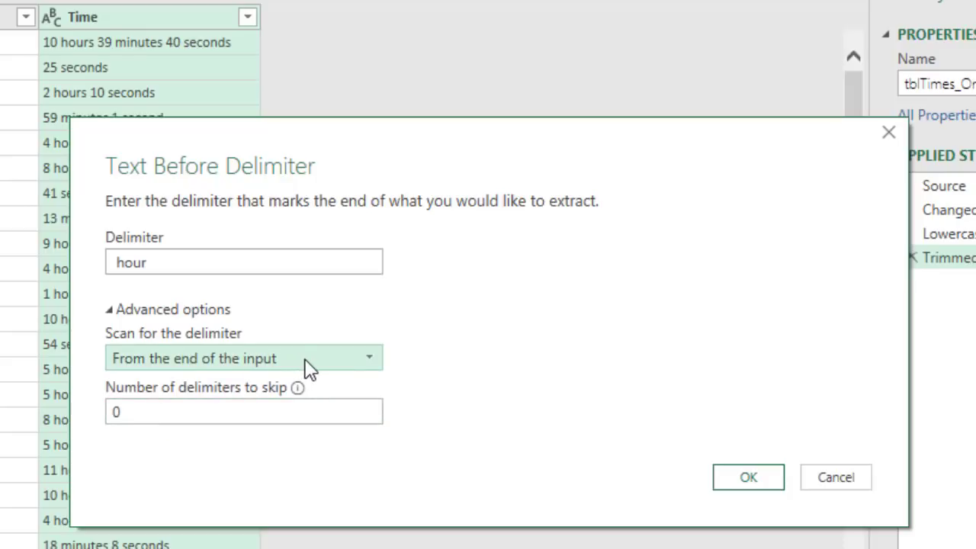
click(143, 264)
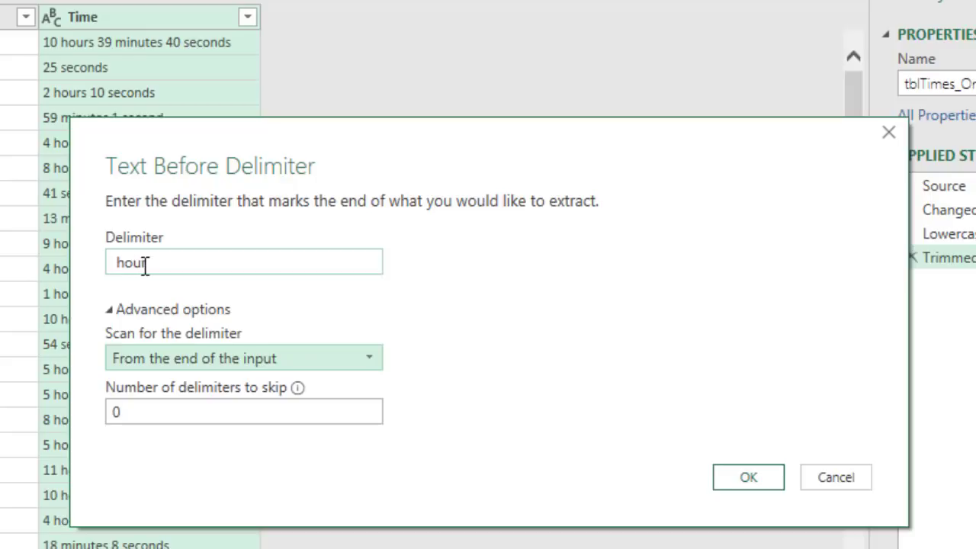
double_click(114, 268)
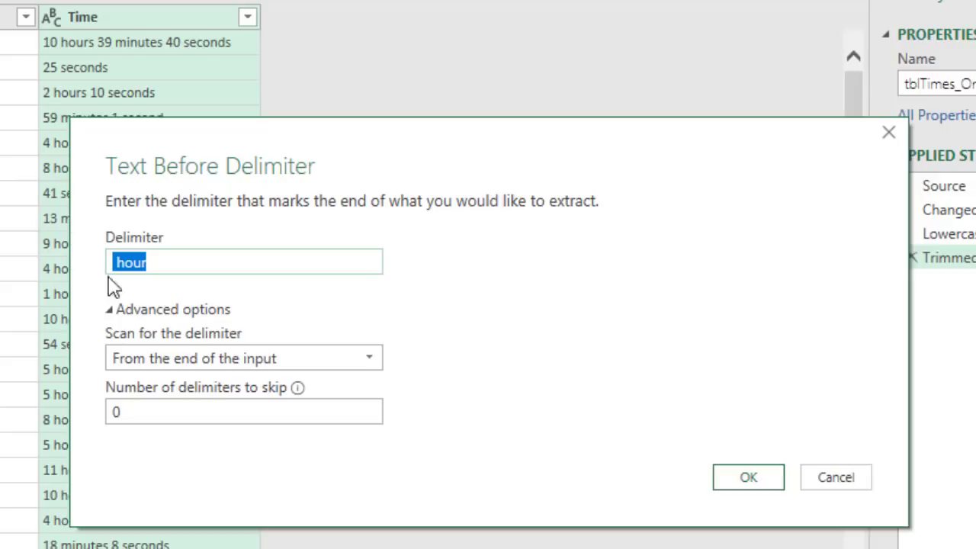
click(132, 359)
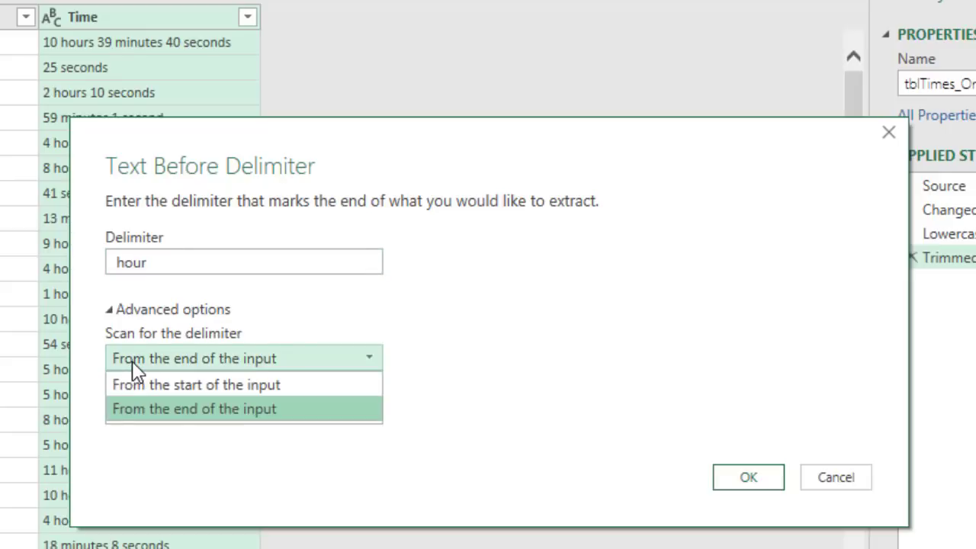
click(132, 361)
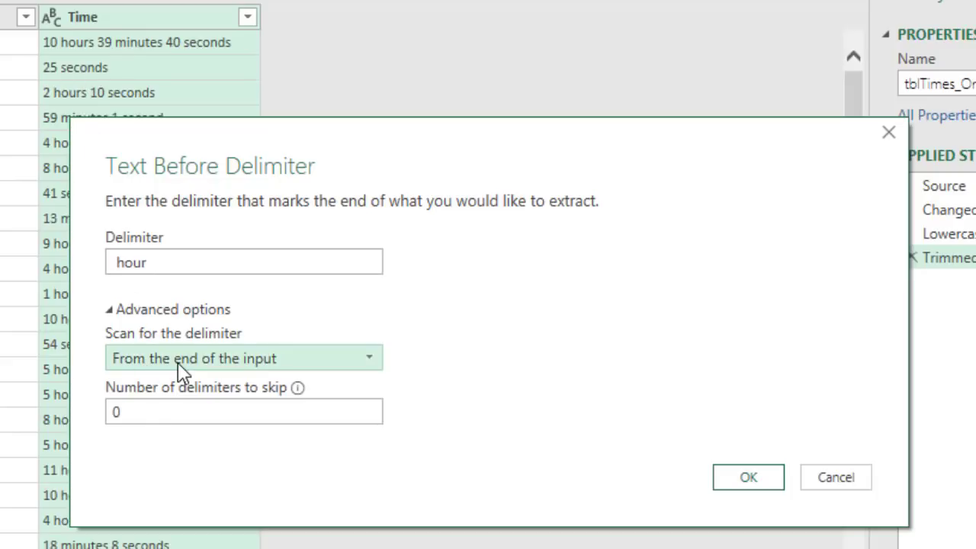
click(746, 480)
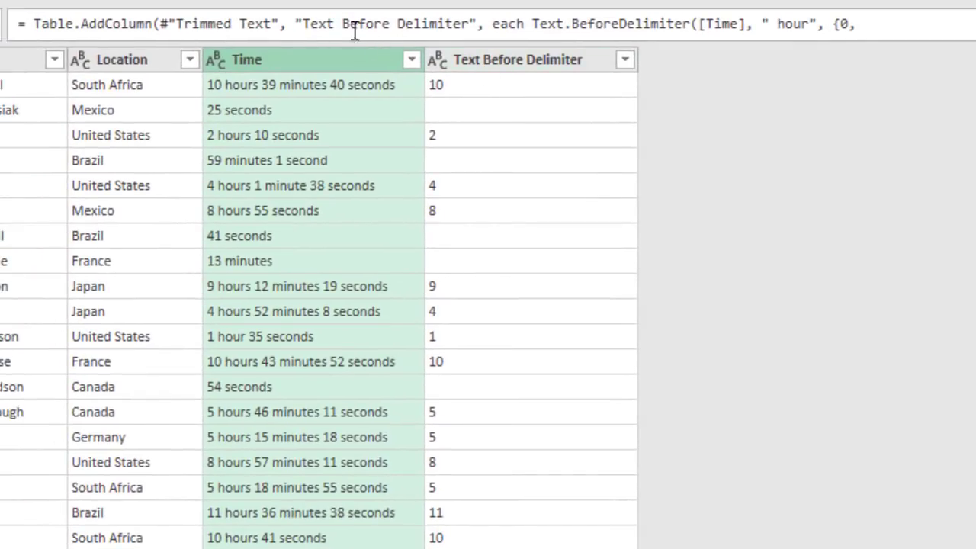
drag(304, 23, 455, 20)
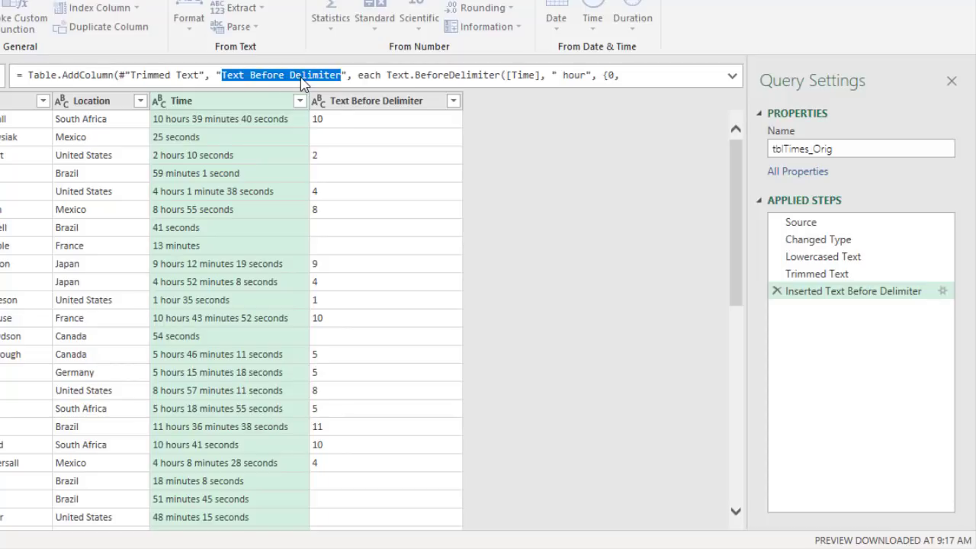
Set up a text-between-delimiters extraction from the Time column, with start delimiter " minute" and a single space as end delimiter
click(235, 107)
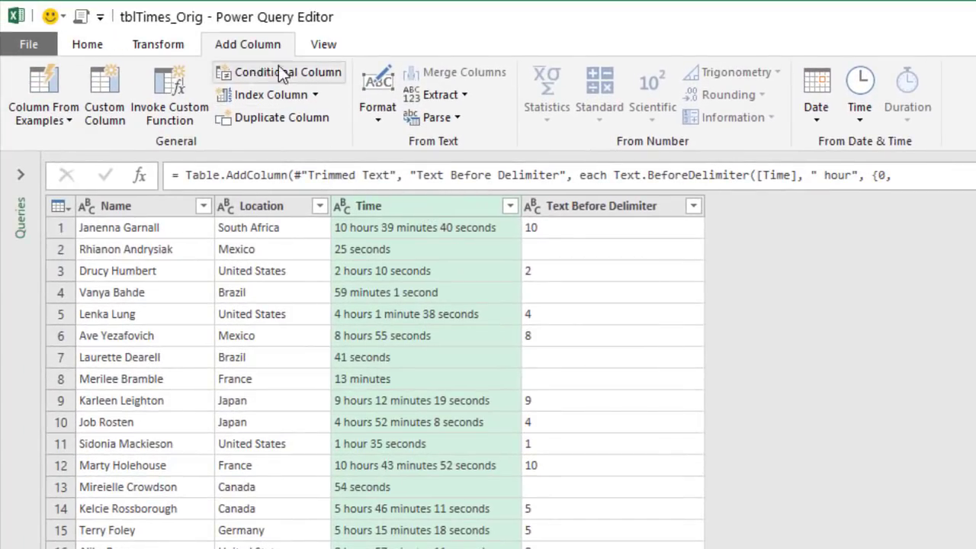
click(462, 94)
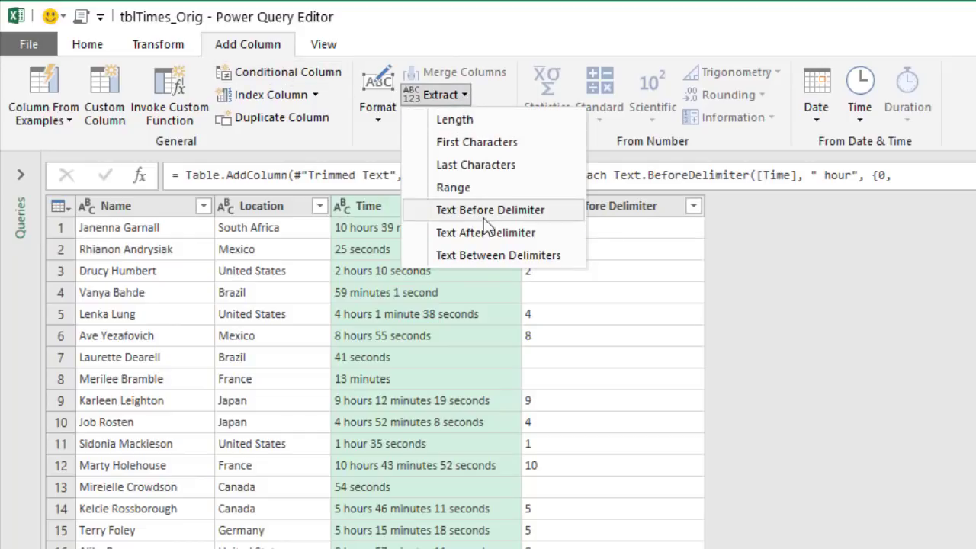
click(433, 257)
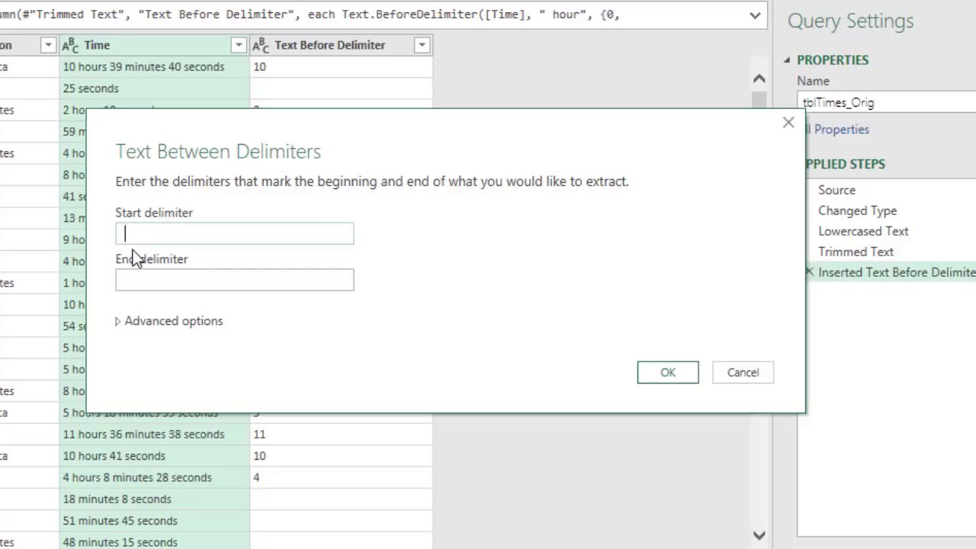
text(minute)
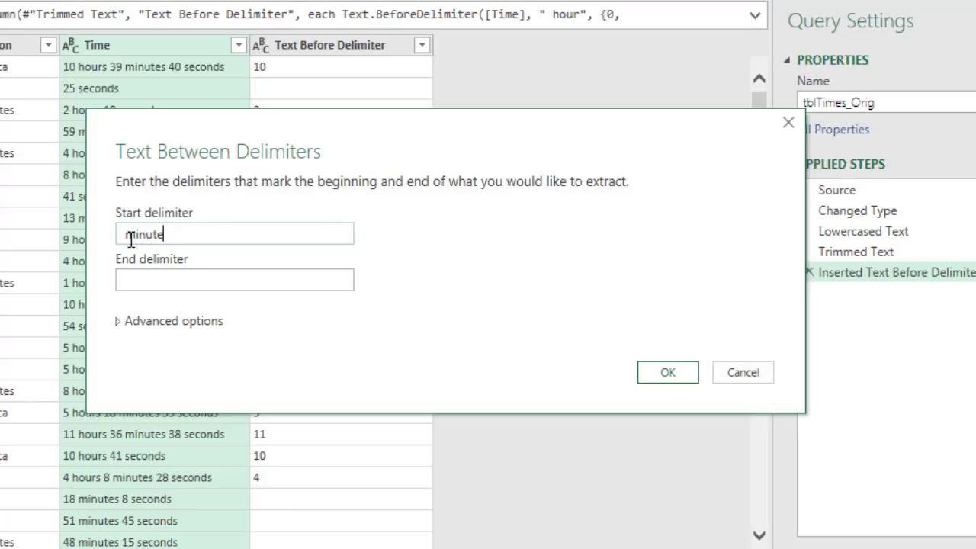
click(132, 280)
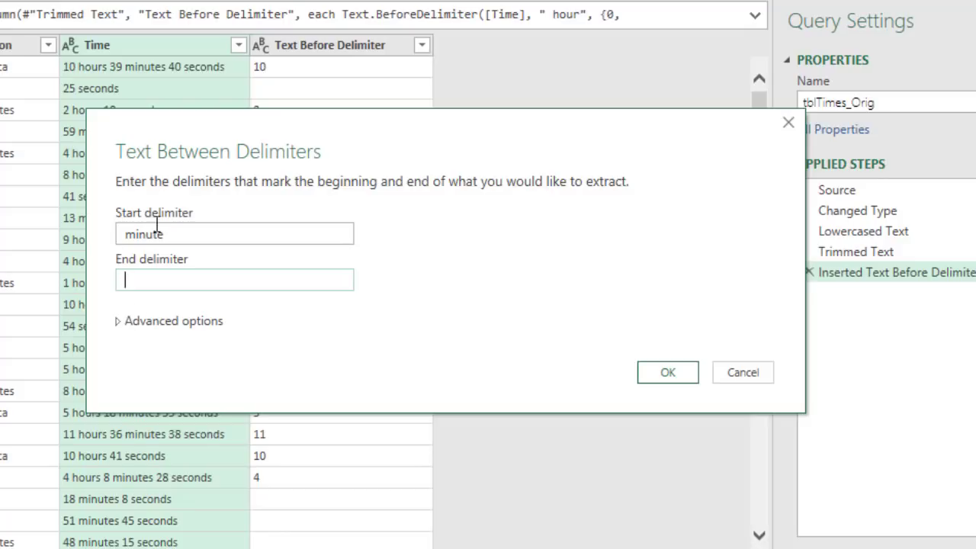
drag(163, 134, 163, 51)
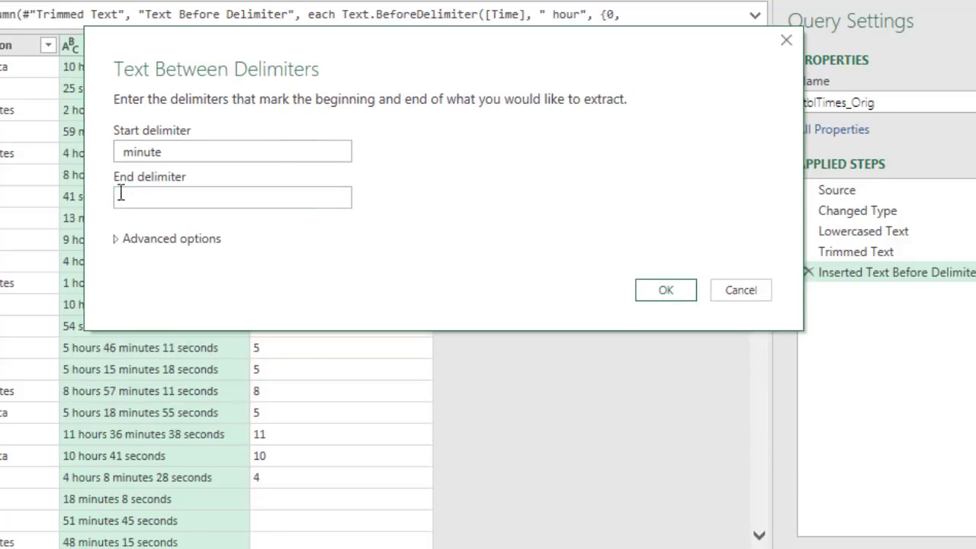
Scan for the start delimiter from the end of the input and the end delimiter toward the start, and add the minutes column
click(116, 241)
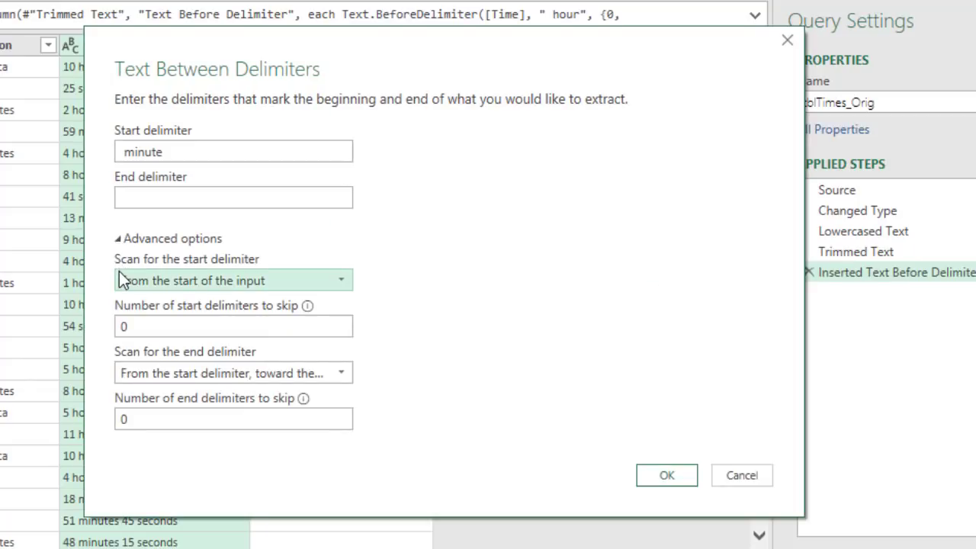
click(206, 281)
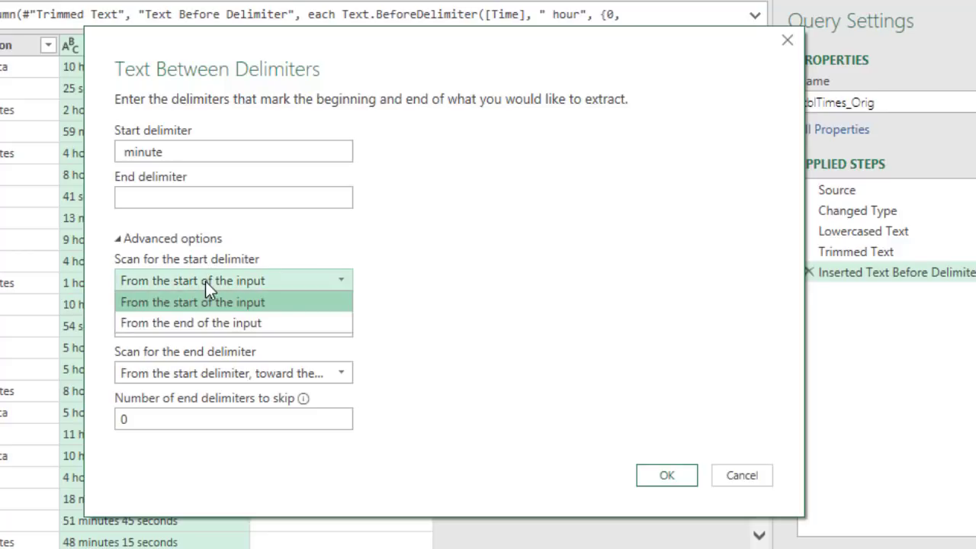
click(193, 325)
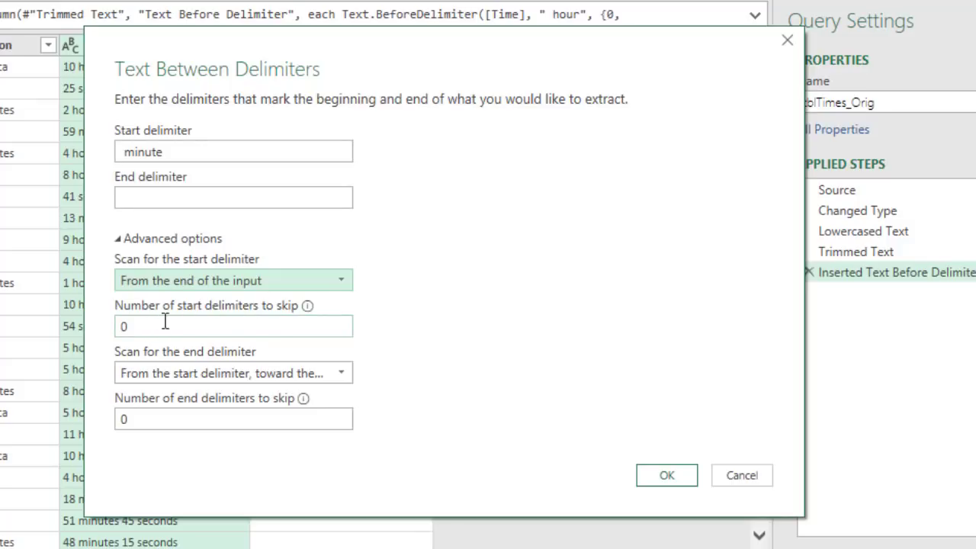
click(174, 376)
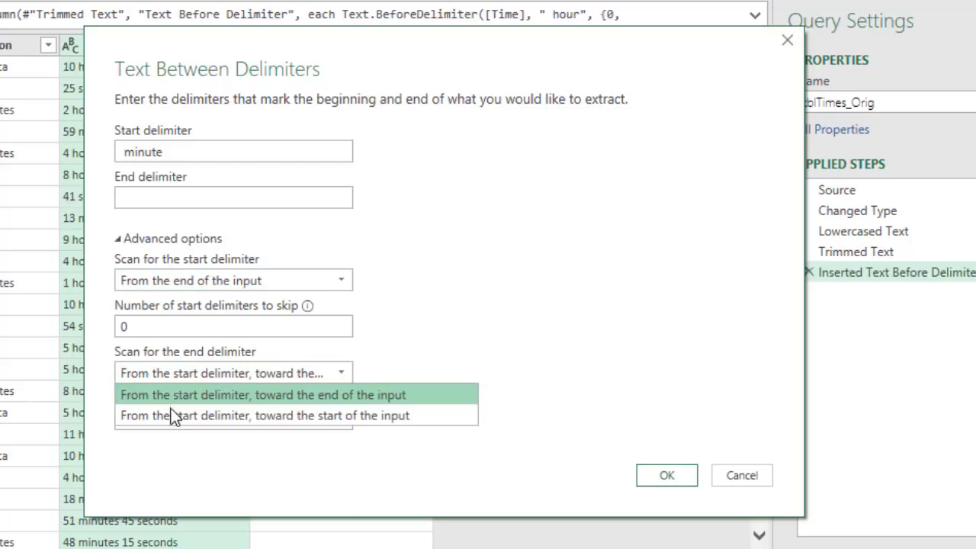
click(342, 417)
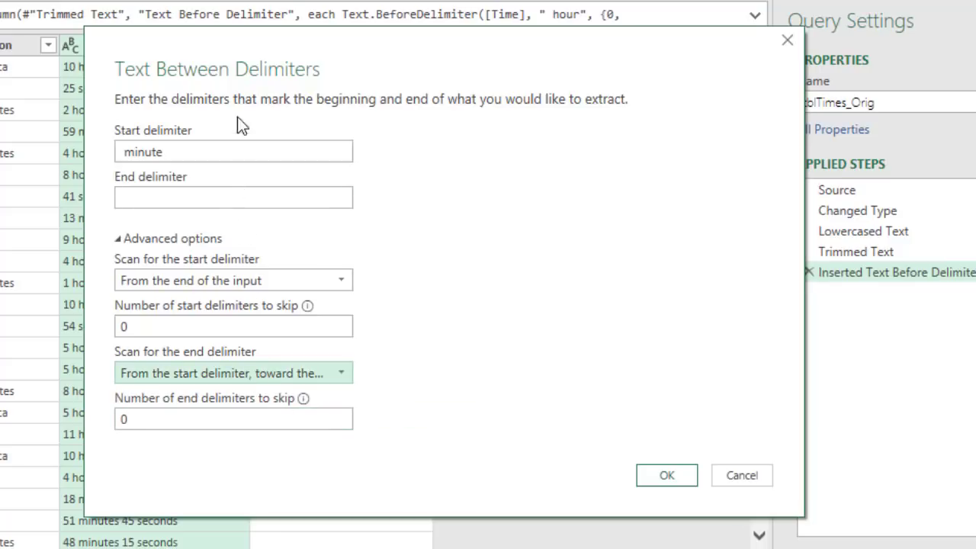
drag(240, 51, 247, 126)
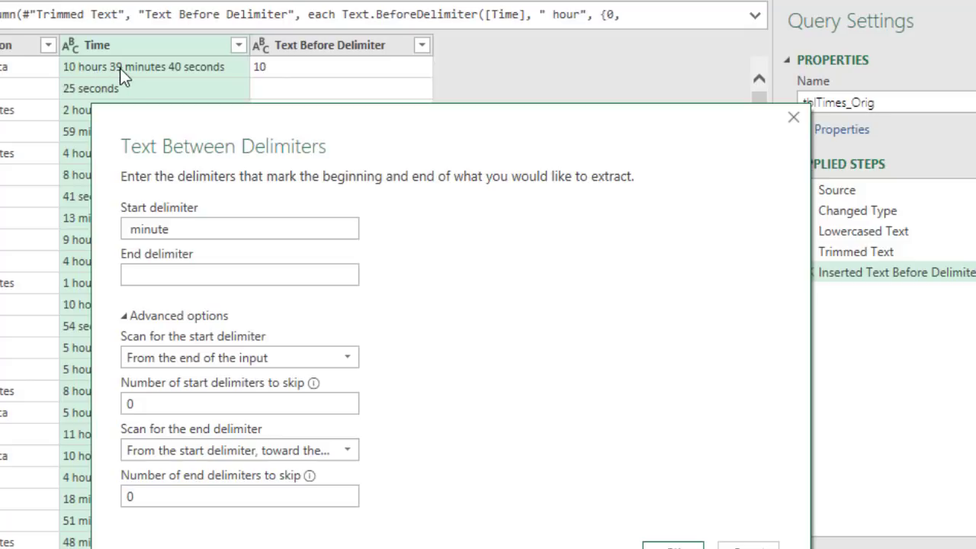
click(135, 275)
click(241, 449)
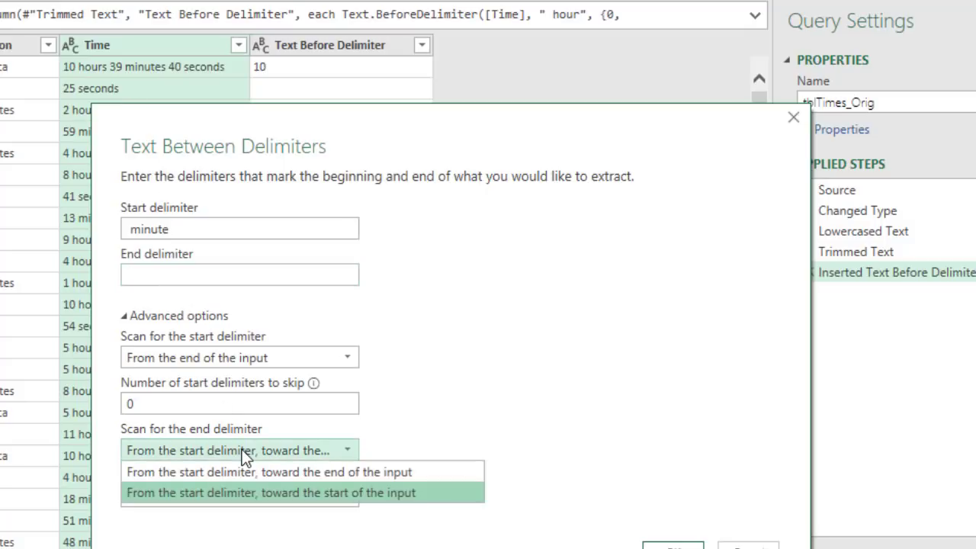
click(286, 492)
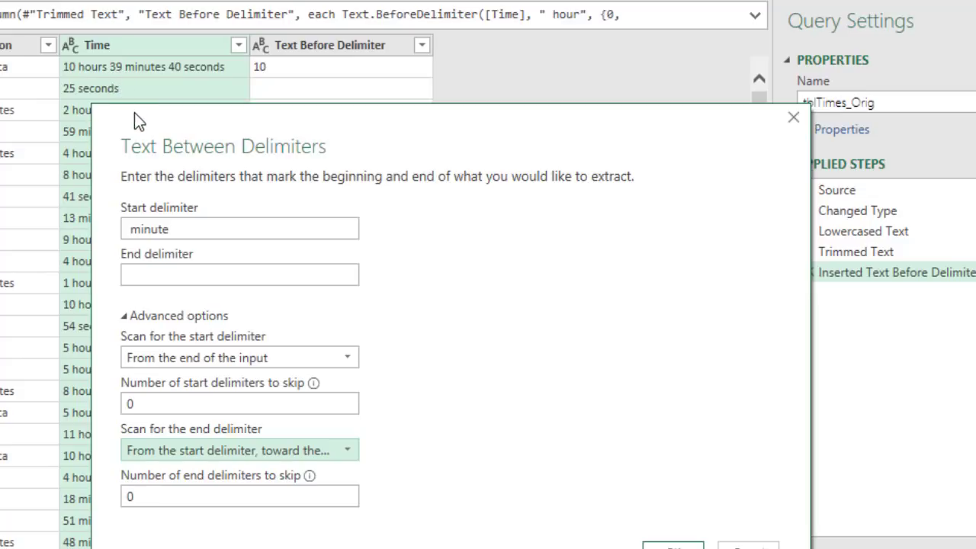
drag(135, 121, 135, 196)
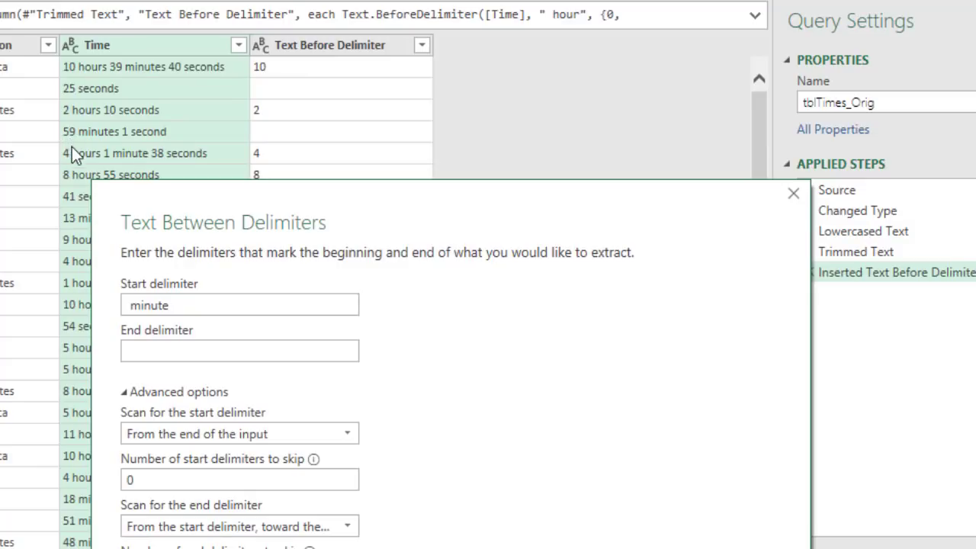
drag(162, 197, 102, 31)
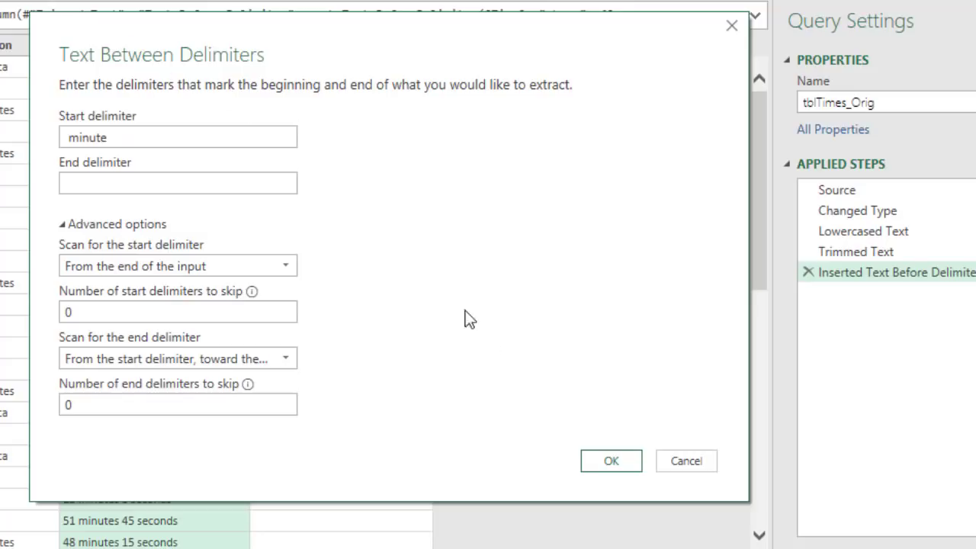
click(612, 460)
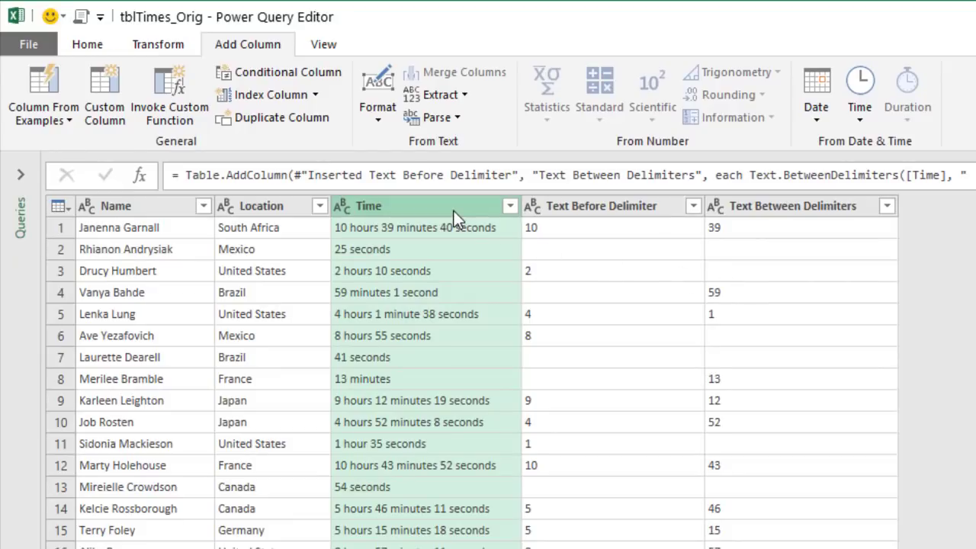
Add a column extracting the Time text between " second" and a space, scanning from the end of the input toward its start
click(440, 97)
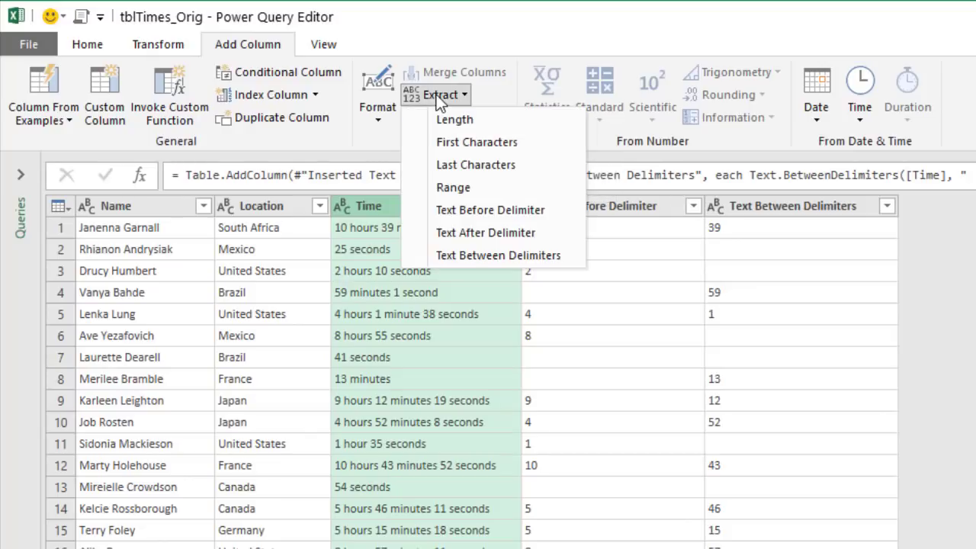
click(450, 258)
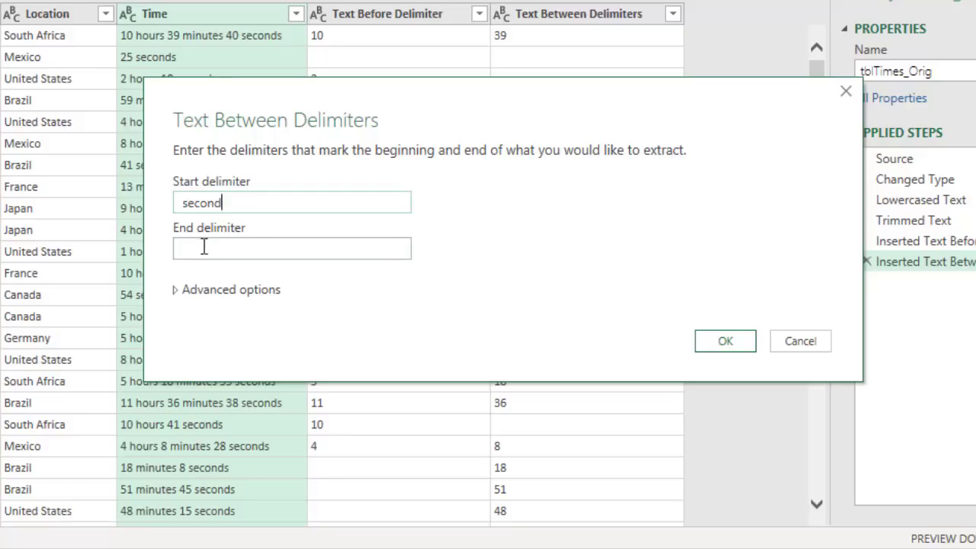
click(191, 252)
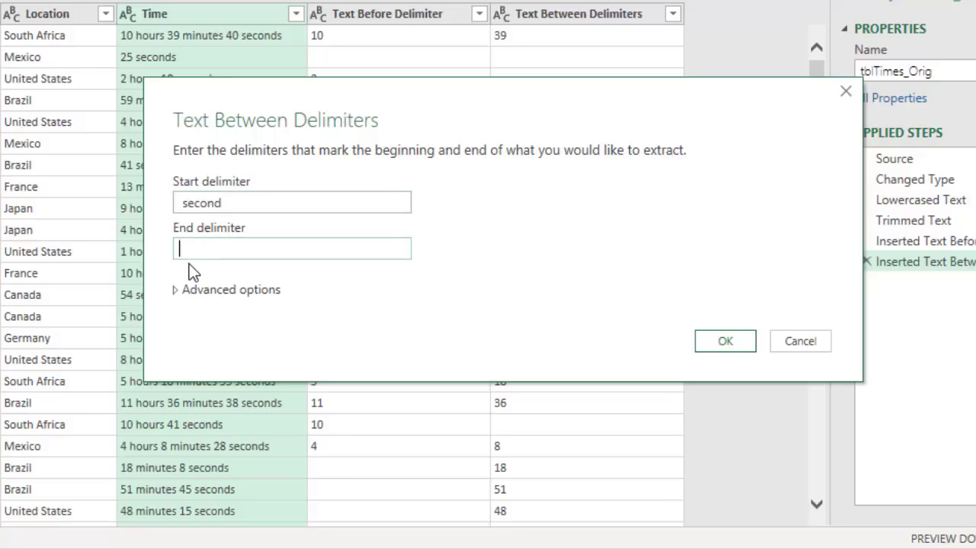
click(176, 291)
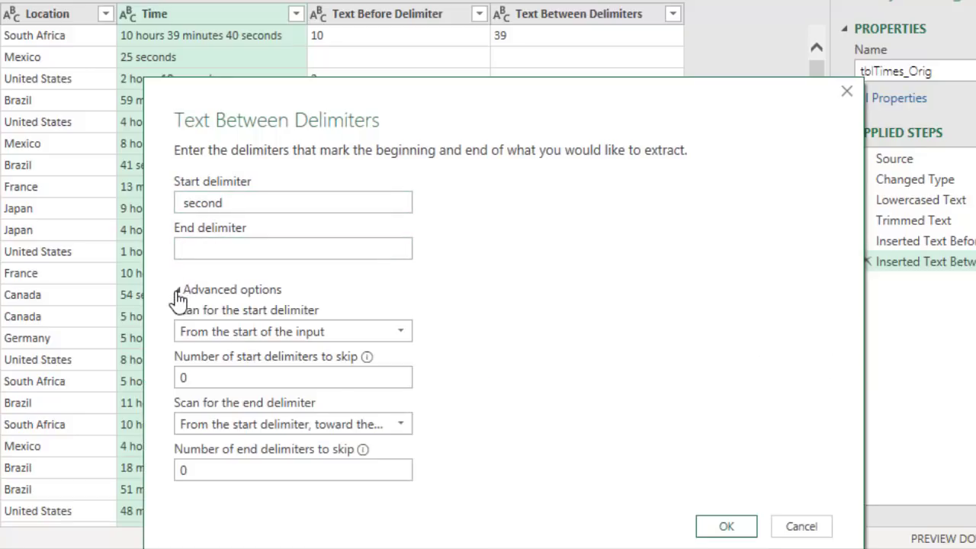
drag(260, 96, 263, 33)
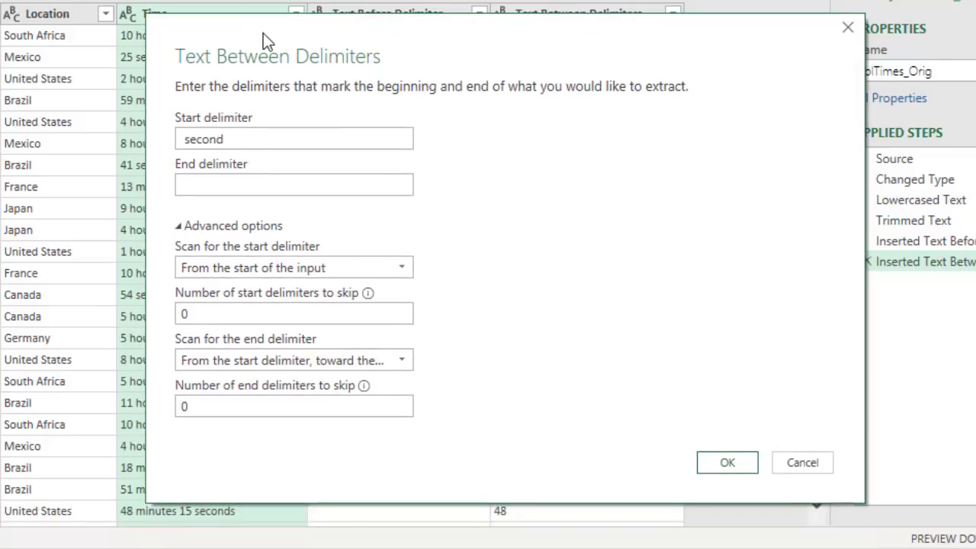
click(260, 268)
click(264, 310)
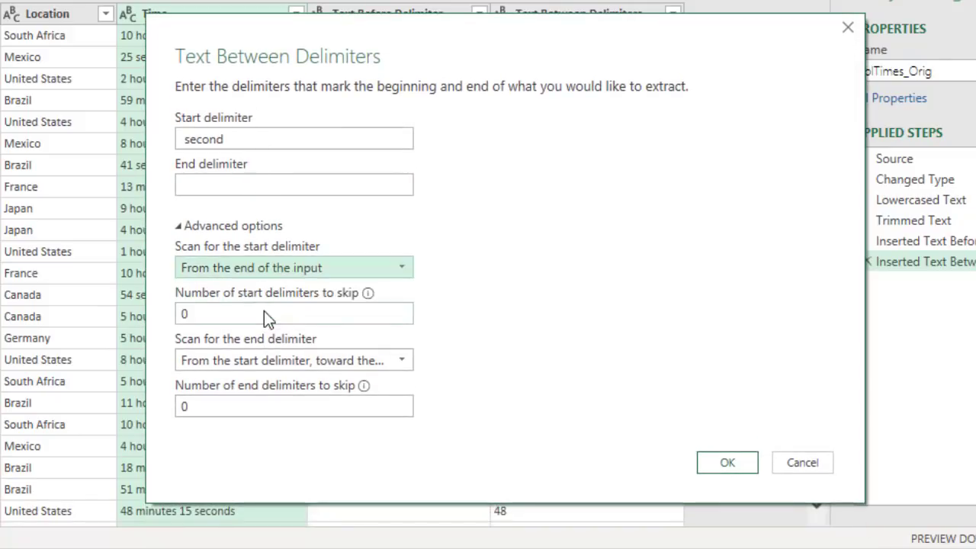
click(264, 360)
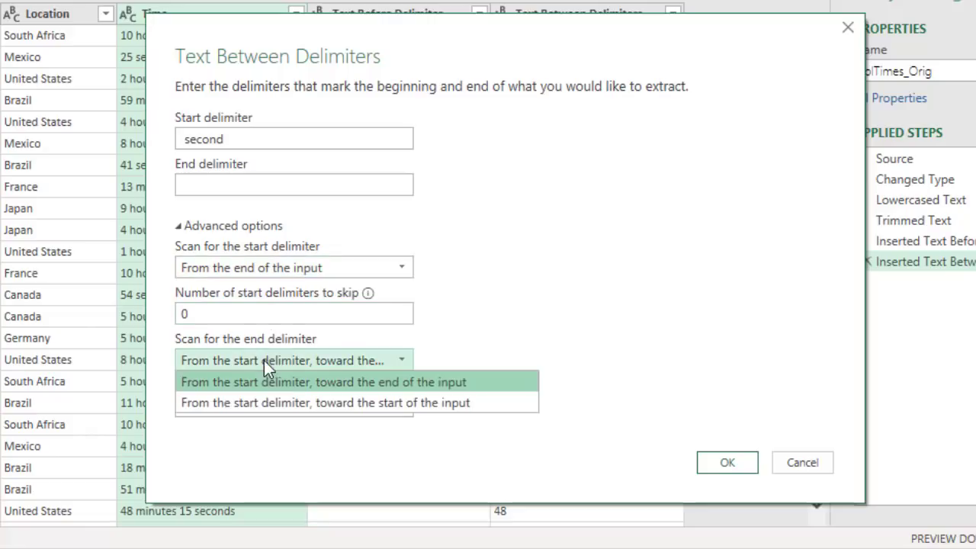
click(274, 404)
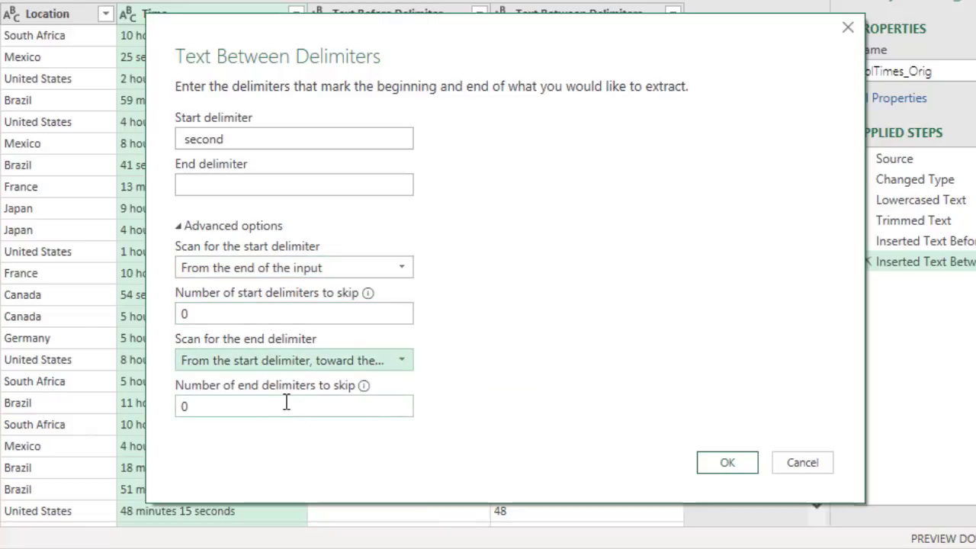
click(716, 460)
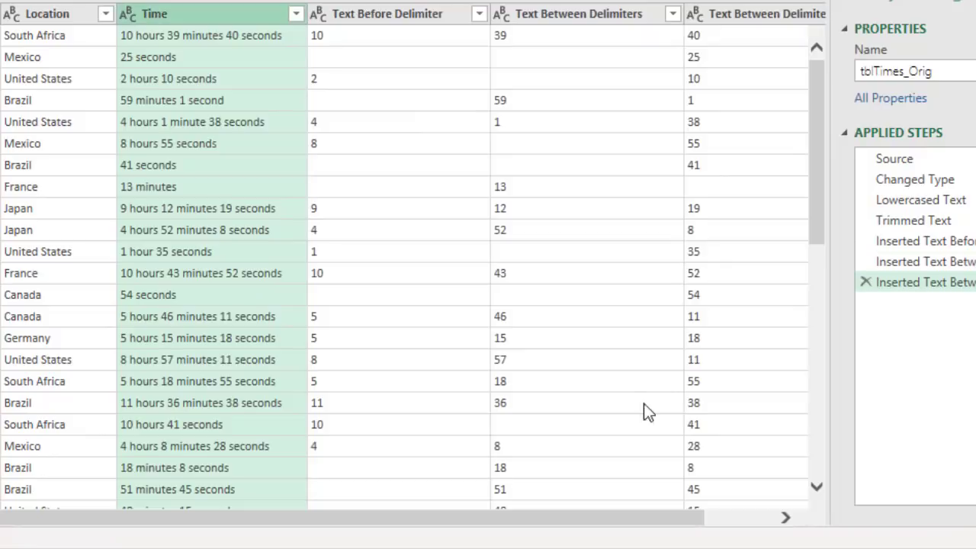
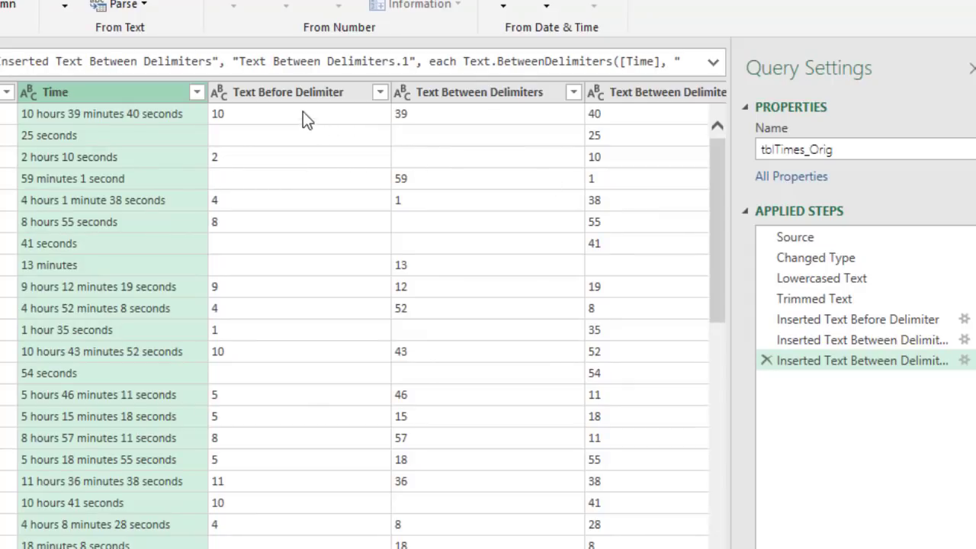
Rename the Text Before Delimiter column to Hours and the Text Between Delimiters column to Minutes
double_click(285, 96)
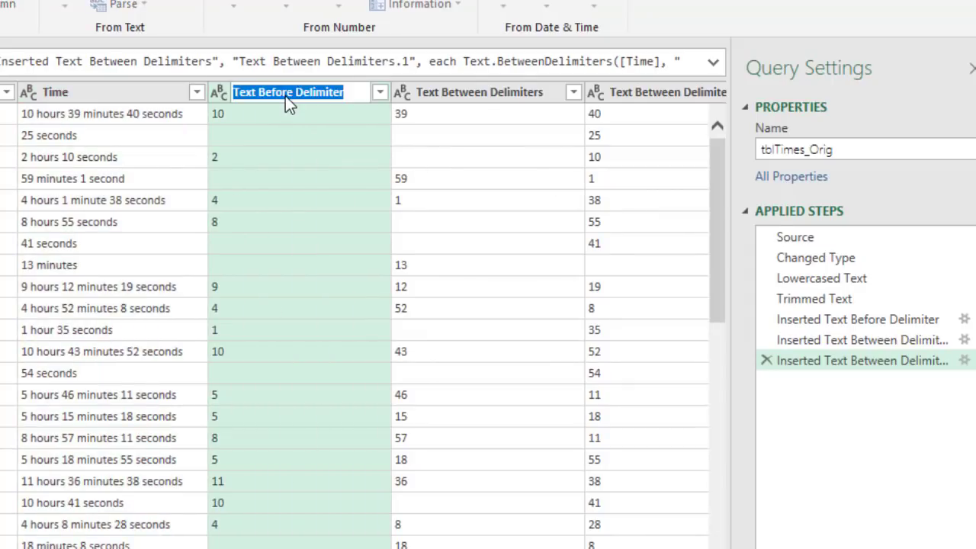
text(Hours)
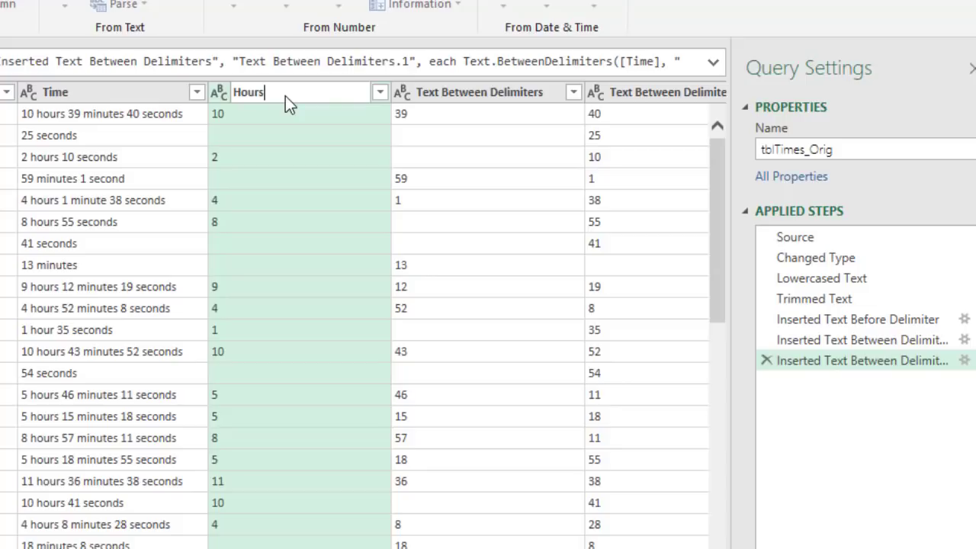
key(Return)
click(377, 89)
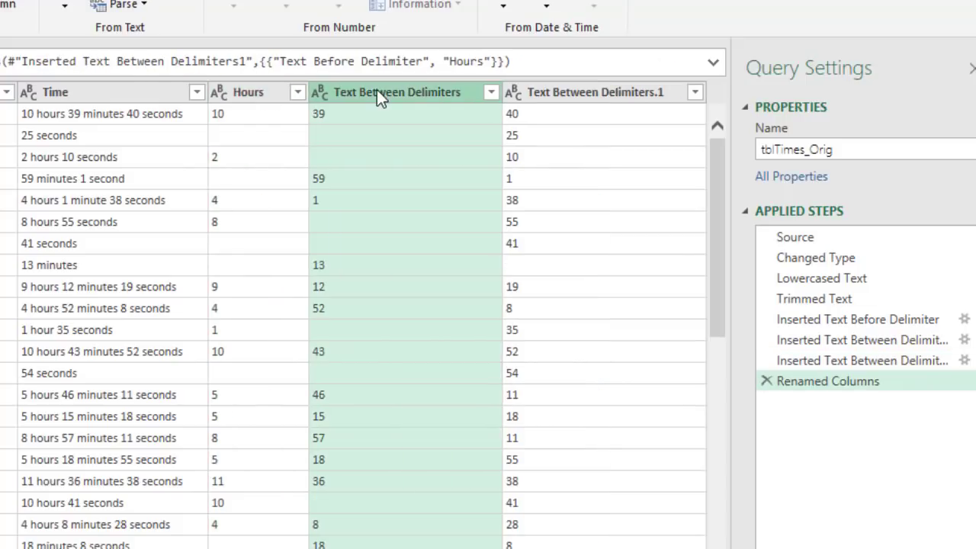
double_click(376, 89)
text(Min)
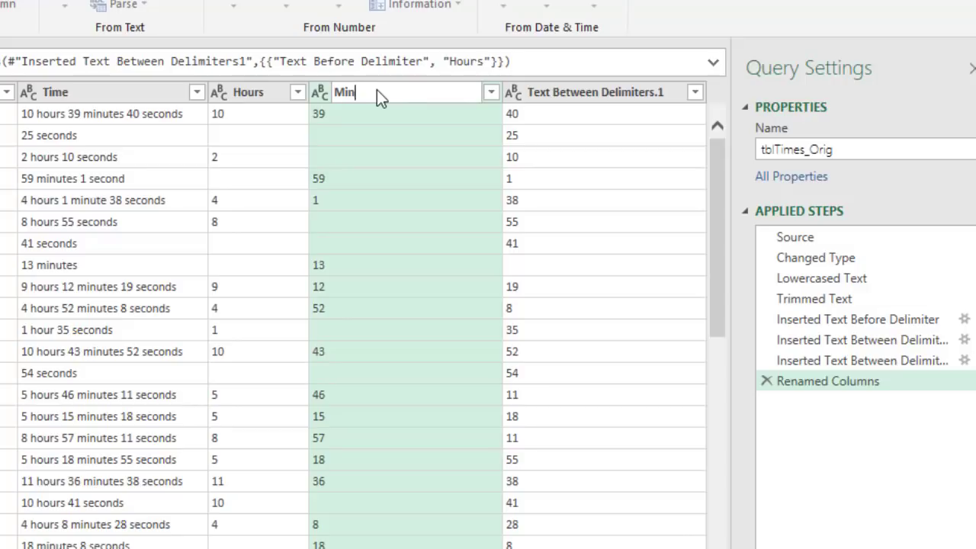
text(utes)
key(Return)
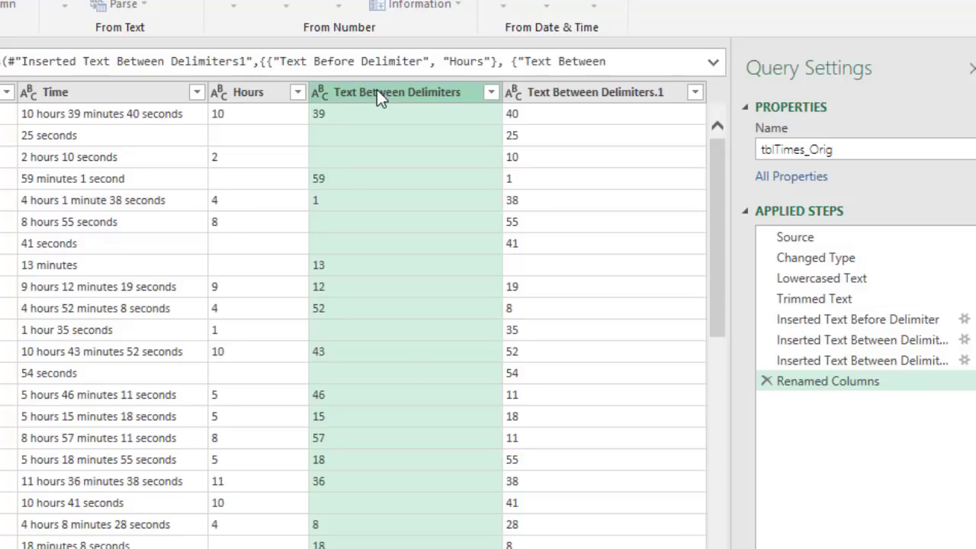
Rename the Text Between Delimiters.1 column to Seconds
click(464, 92)
double_click(464, 92)
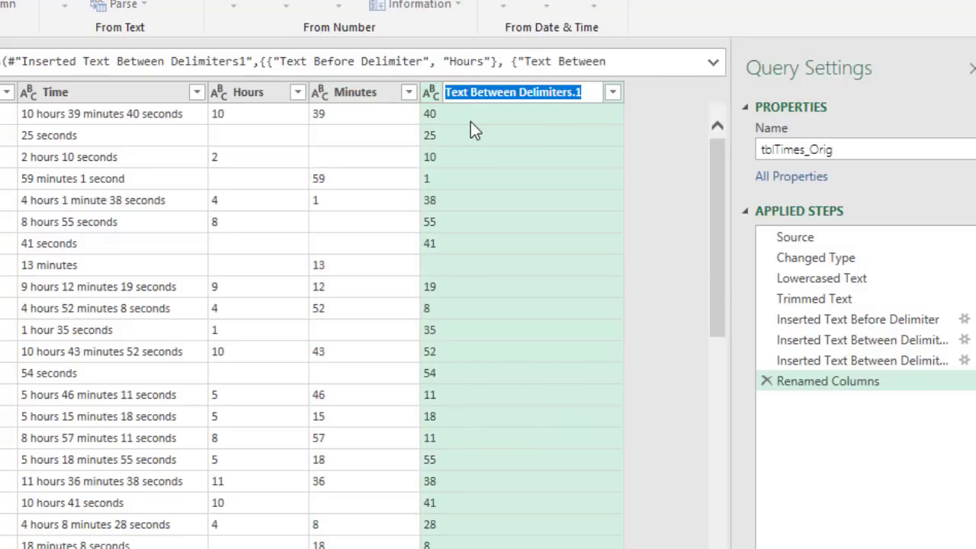
text(Second)
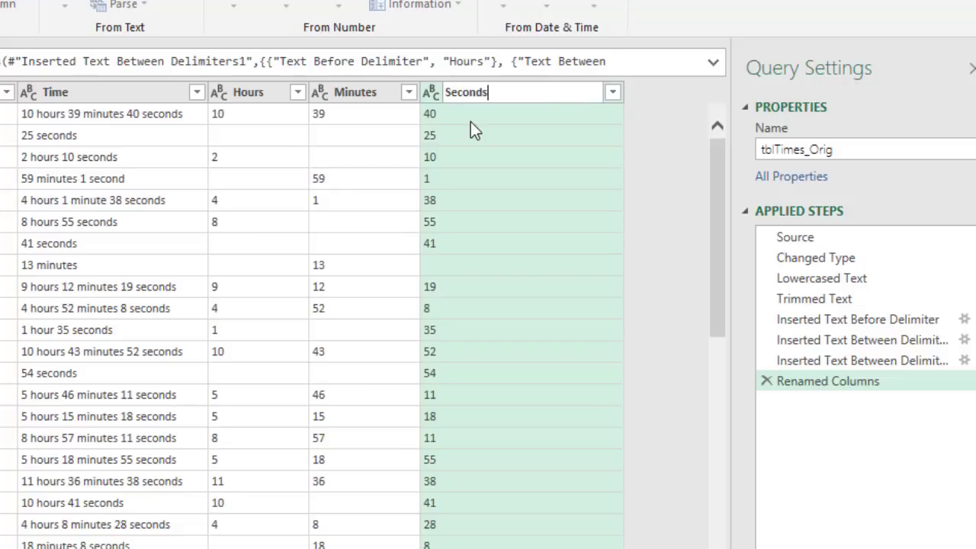
text(s)
key(Return)
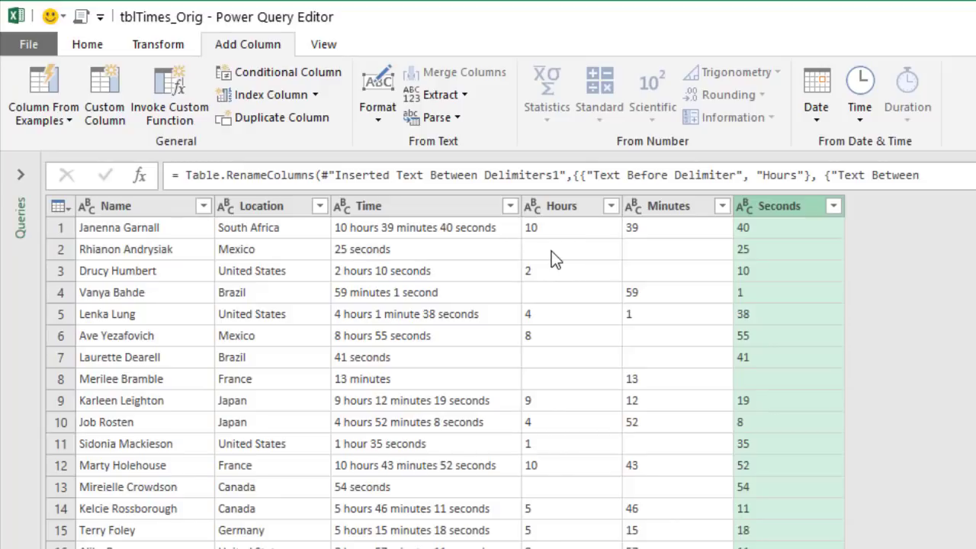
Replace the empty values in the Hours, Minutes and Seconds columns with 0
click(562, 207)
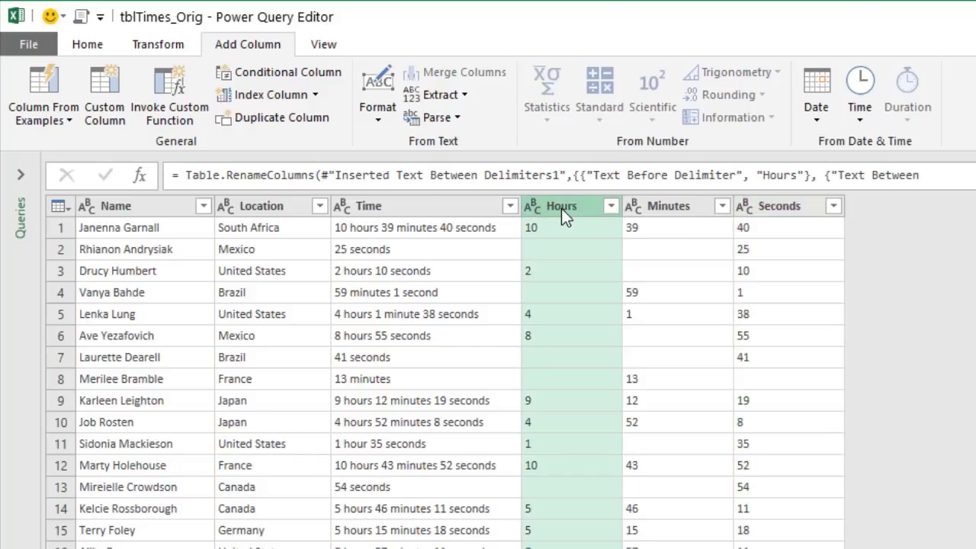
shift+click(772, 208)
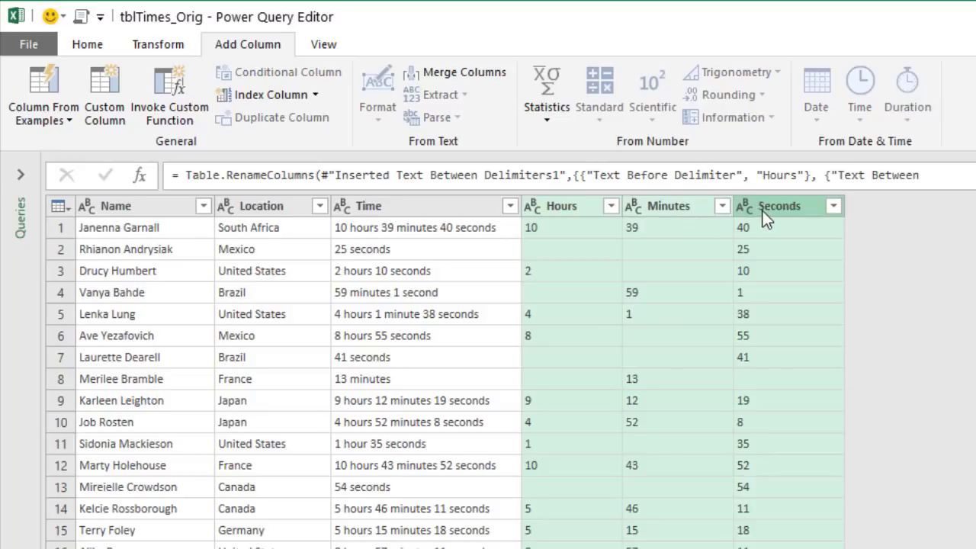
click(173, 49)
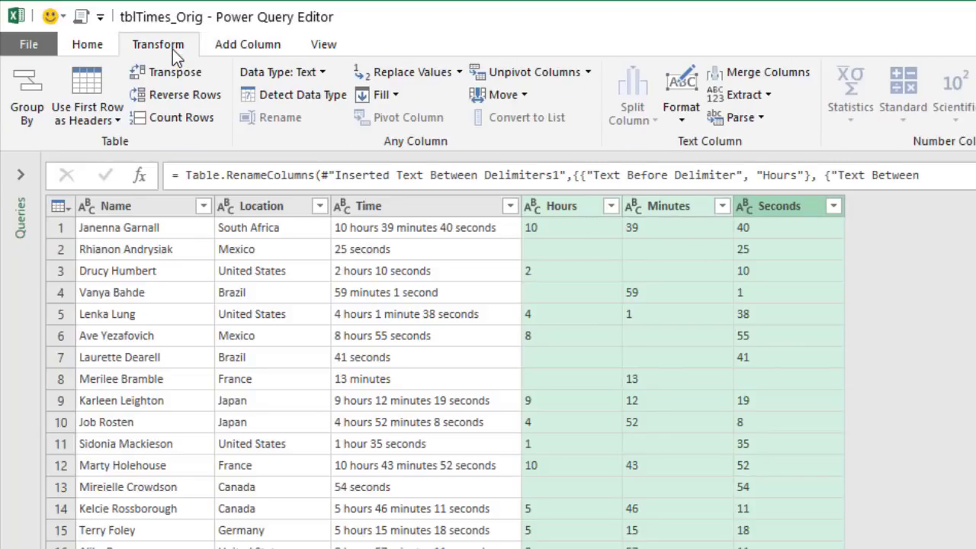
click(401, 69)
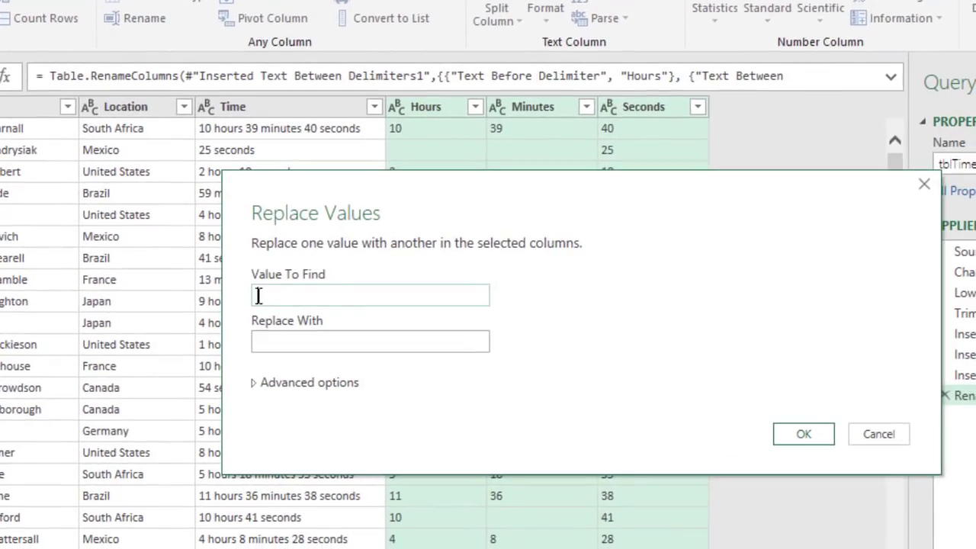
click(263, 341)
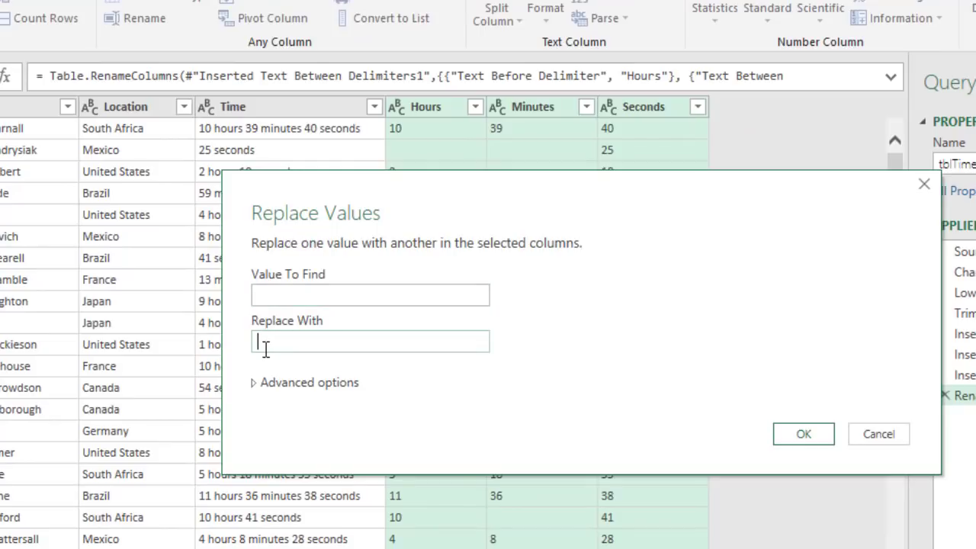
text(0)
click(797, 436)
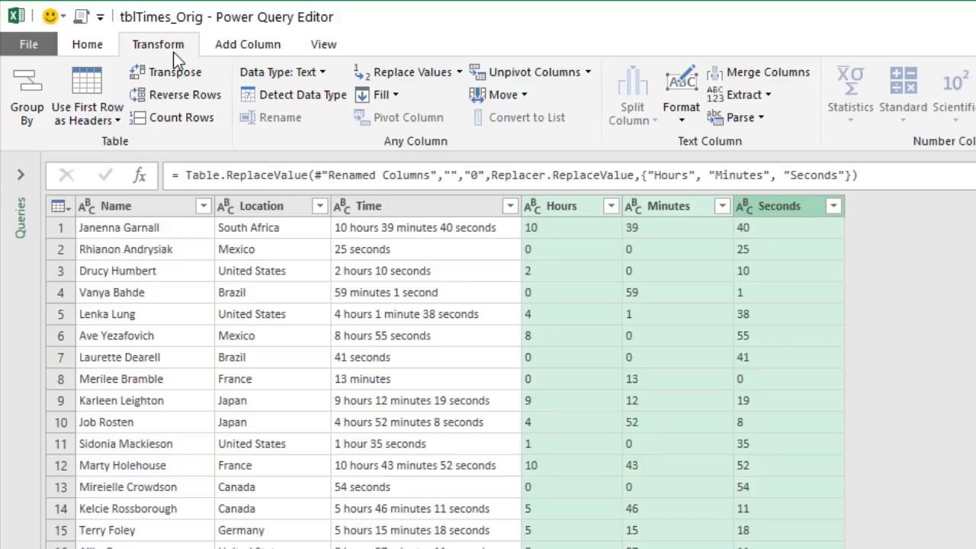
Merge the Hours, Minutes and Seconds columns with a colon separator into a column named Time Value
click(727, 74)
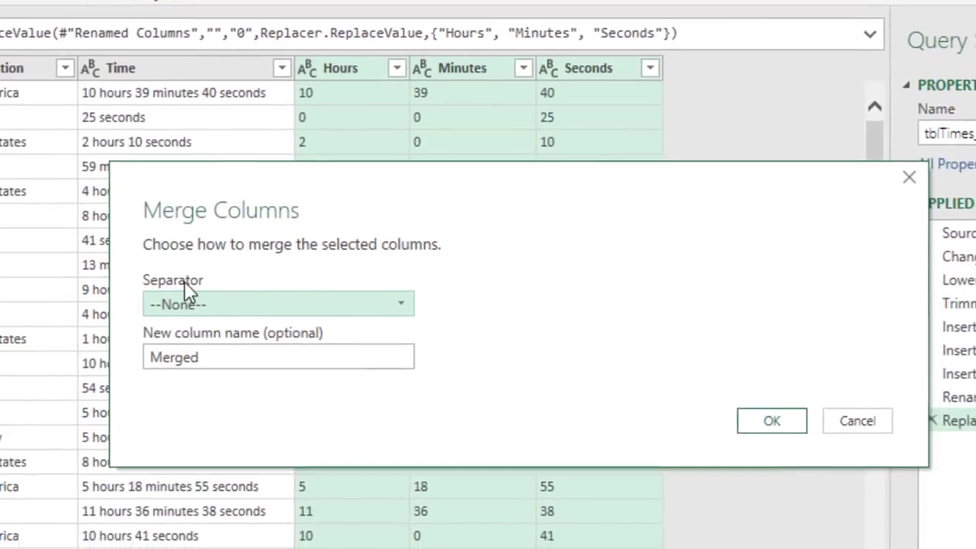
click(189, 296)
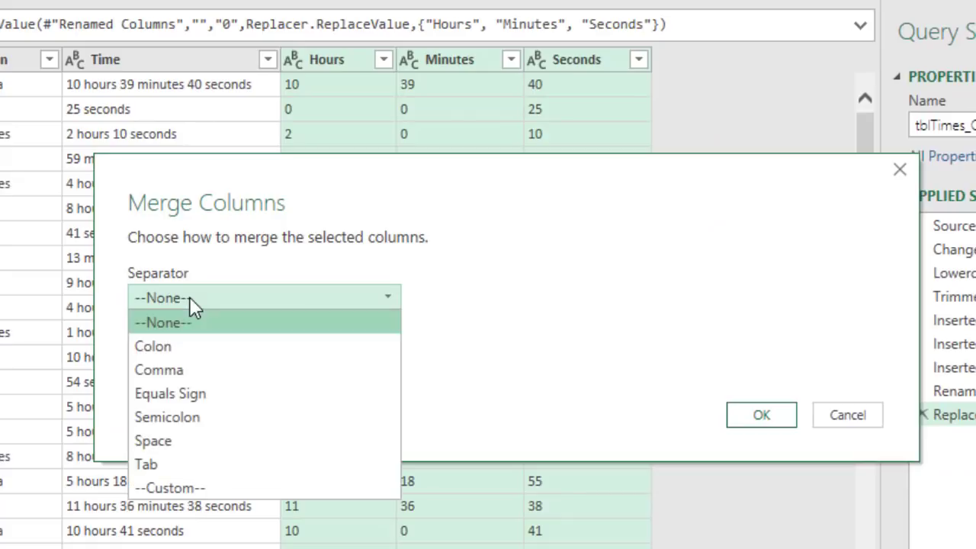
click(180, 345)
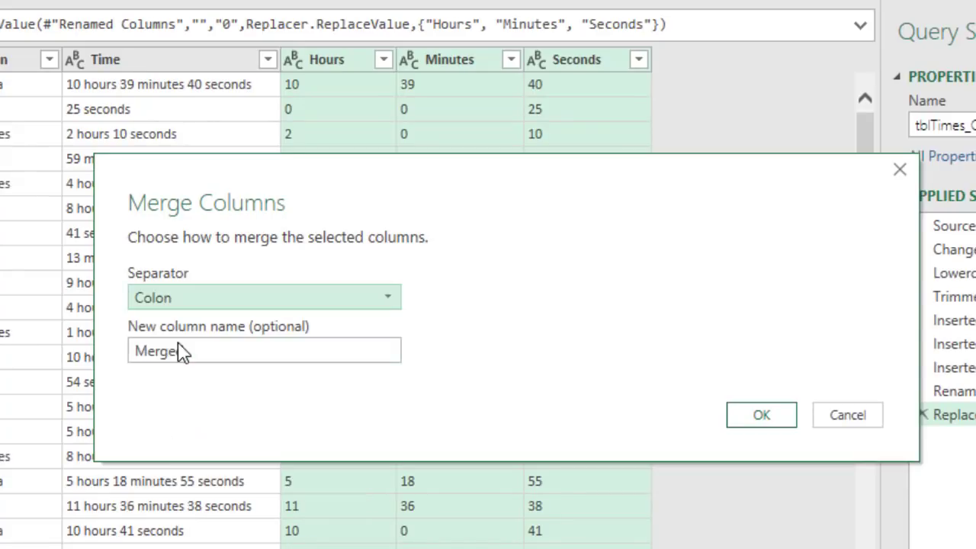
drag(209, 346, 110, 360)
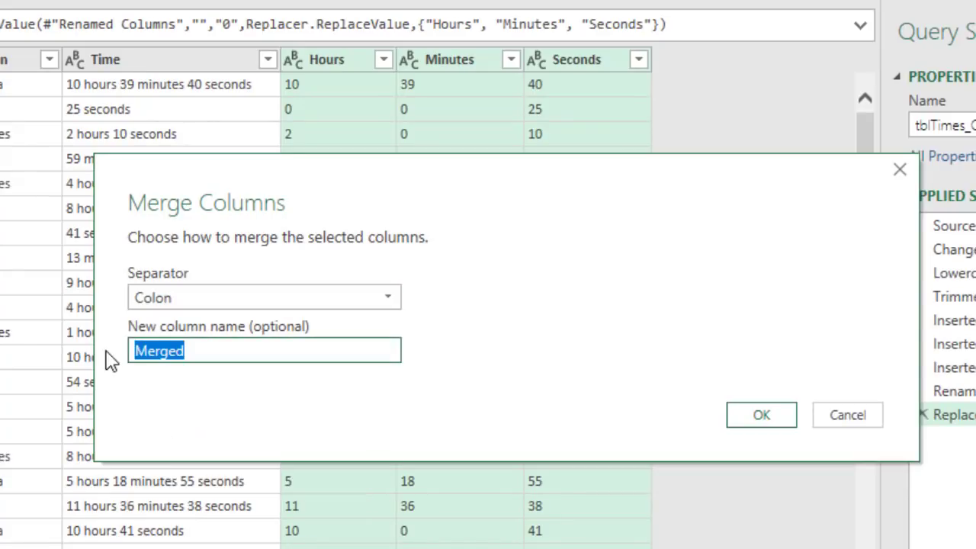
text(Time Value)
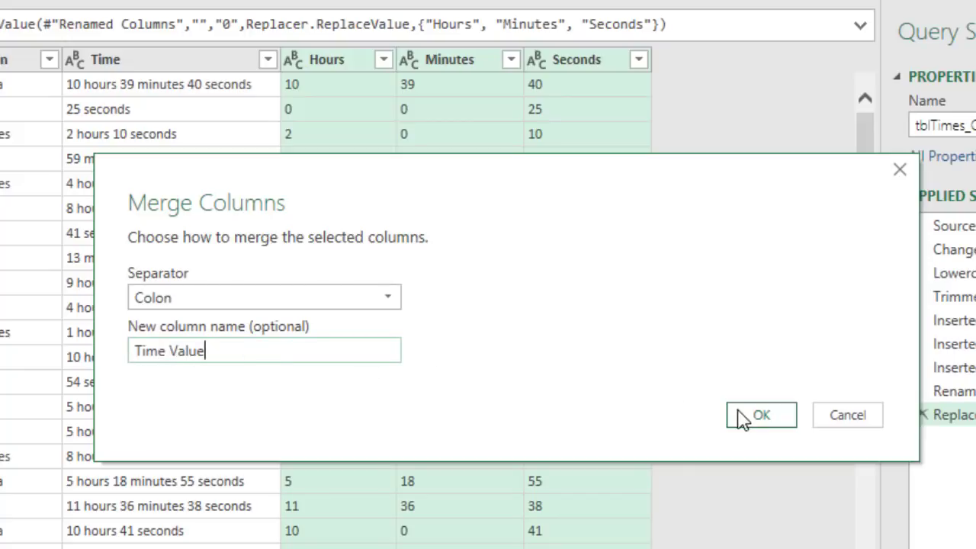
click(760, 416)
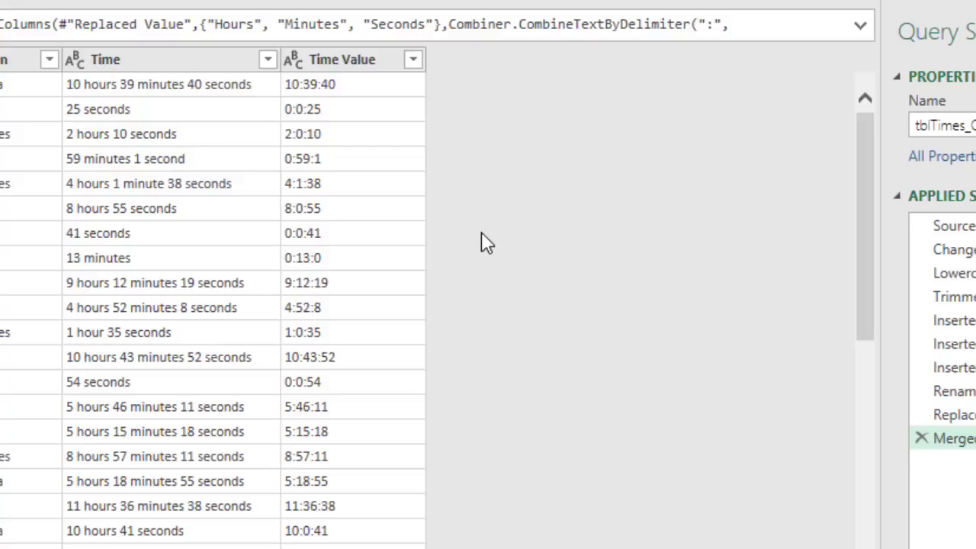
Change the Time Value column's data type to Duration and load the query results to a new worksheet
right_click(324, 69)
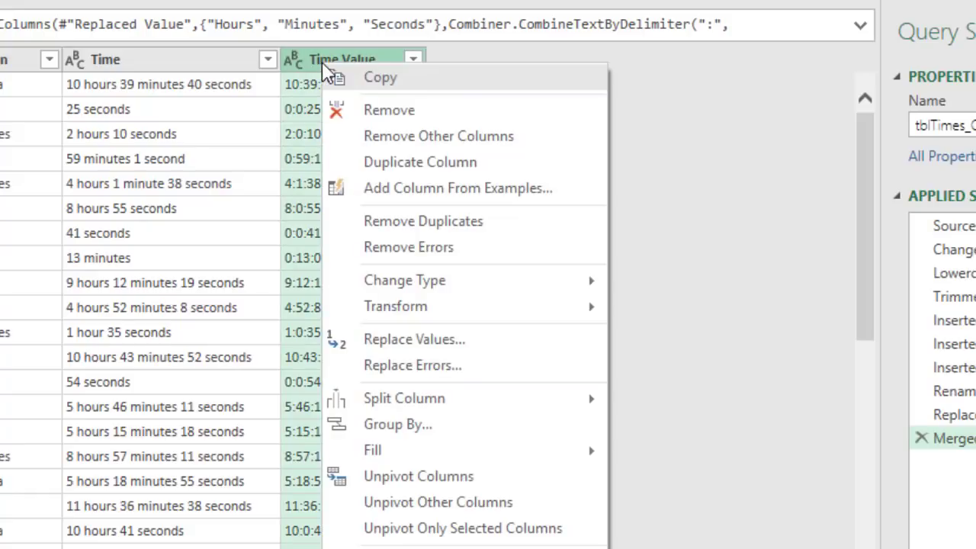
mouse_move(409, 280)
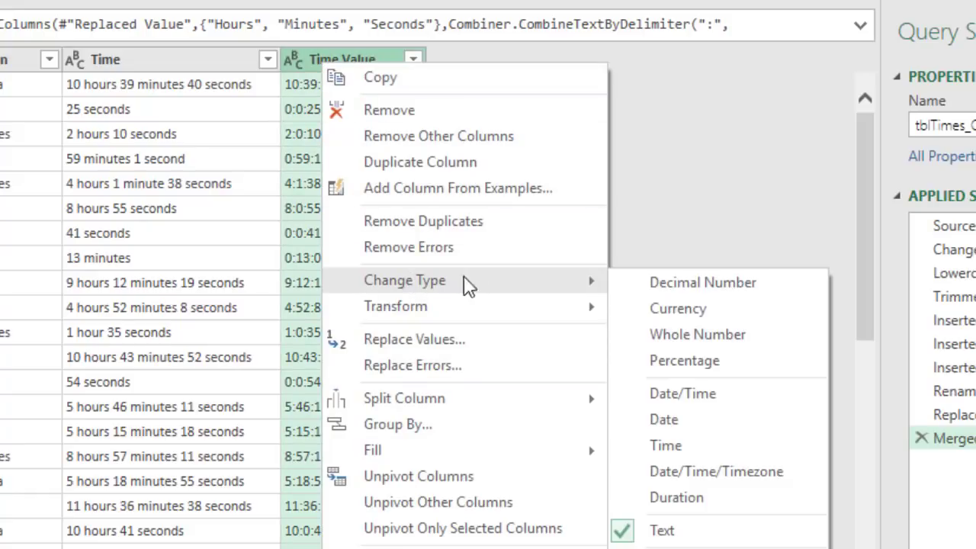
click(659, 505)
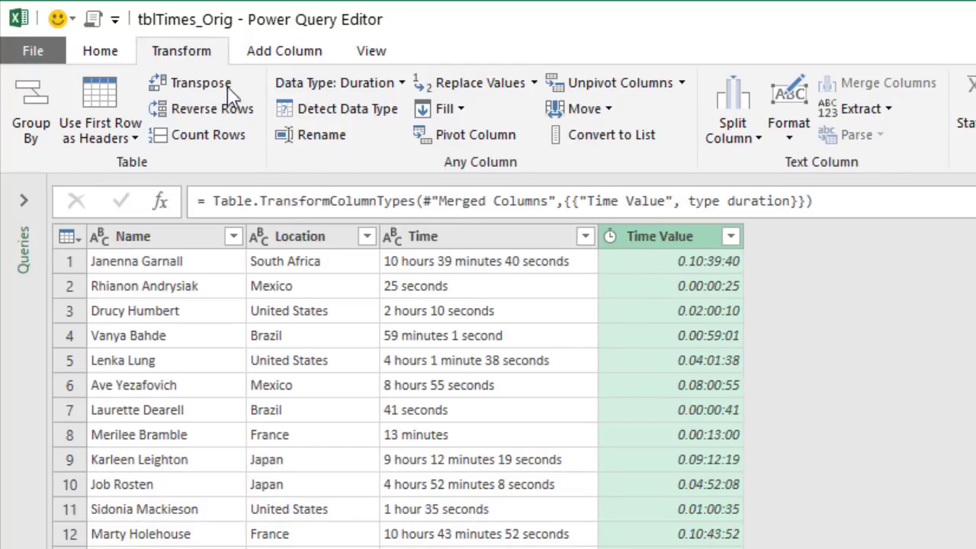
click(101, 52)
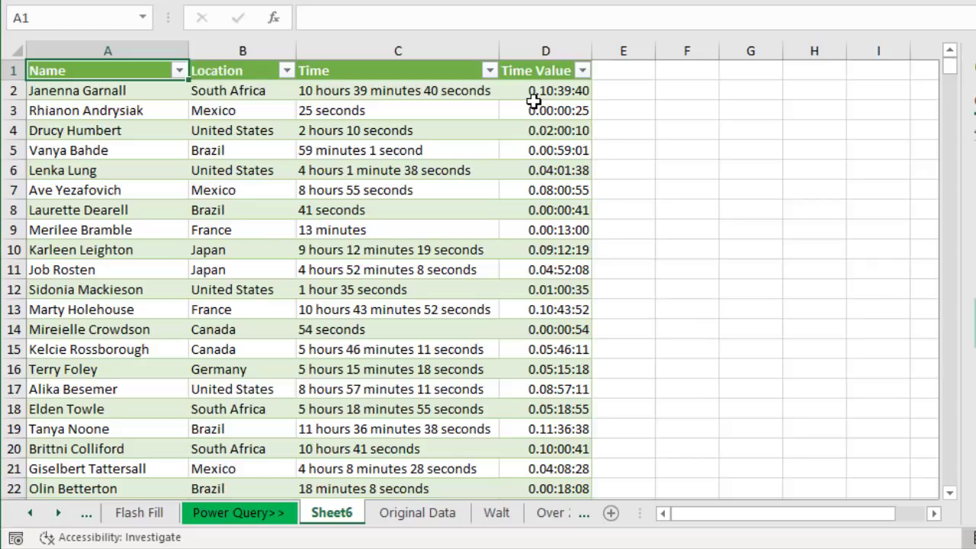
Apply the custom number format h:mm:ss to cell D21 in the Time Value column
right_click(516, 89)
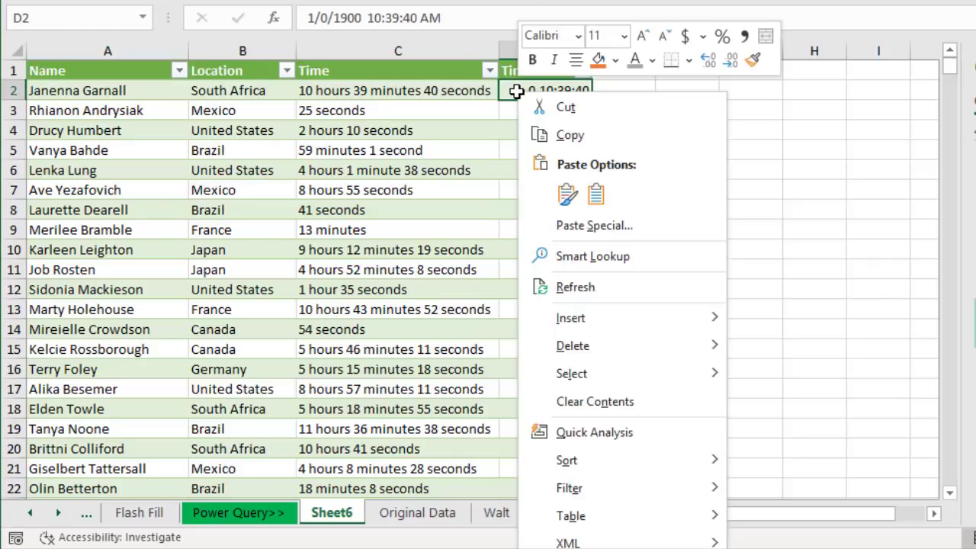
right_click(507, 472)
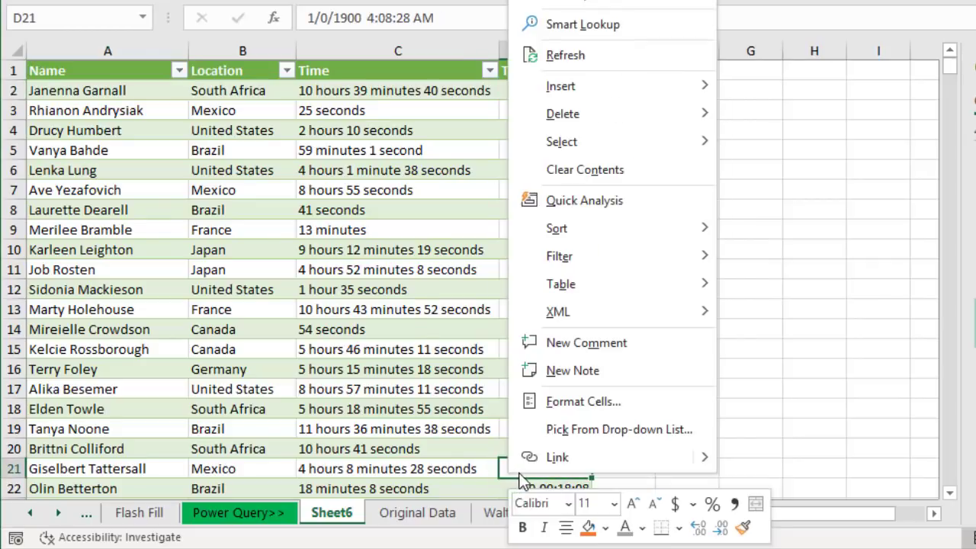
click(534, 401)
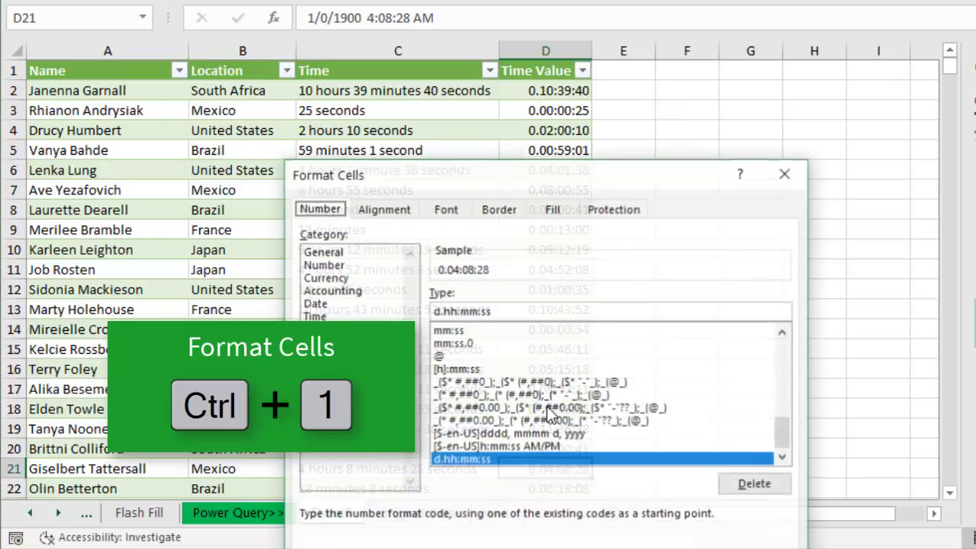
drag(499, 182, 522, 0)
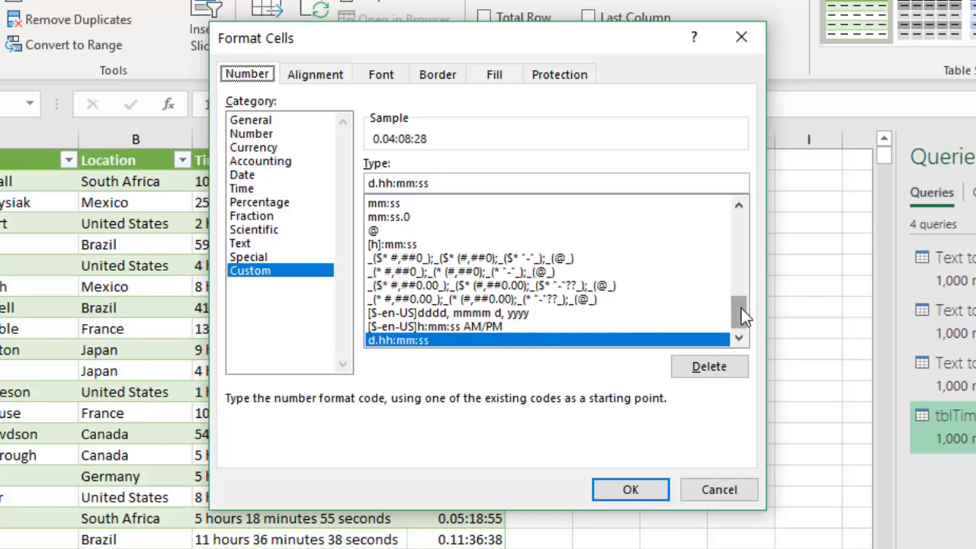
drag(741, 308, 739, 294)
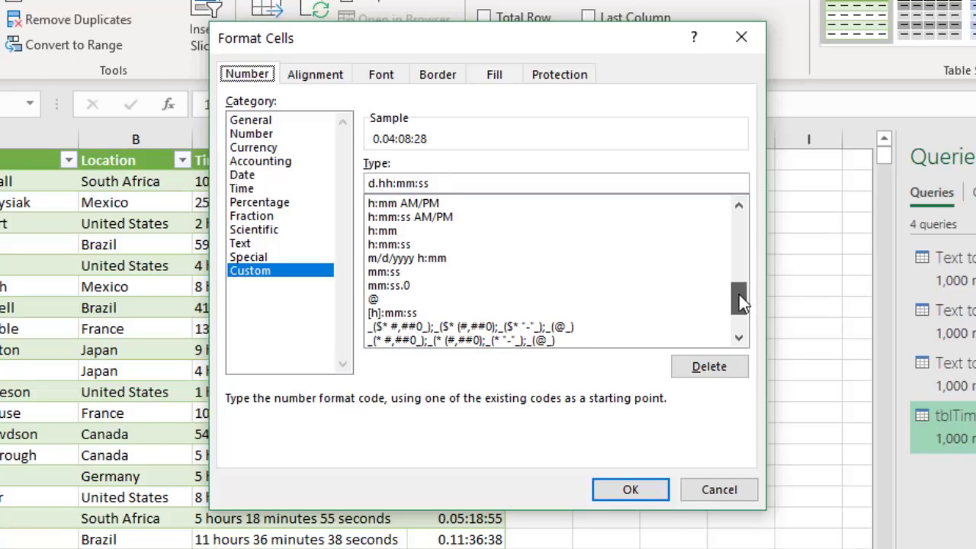
click(396, 244)
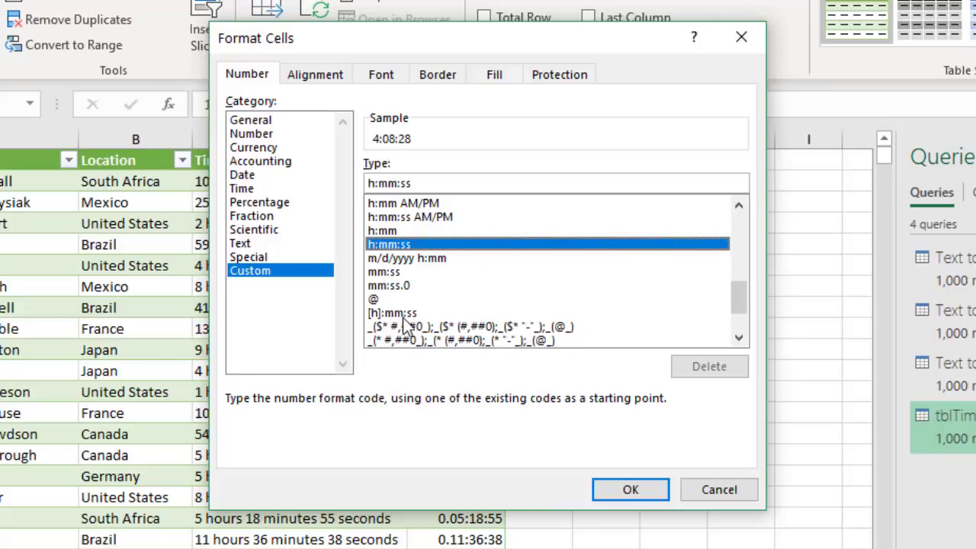
click(630, 489)
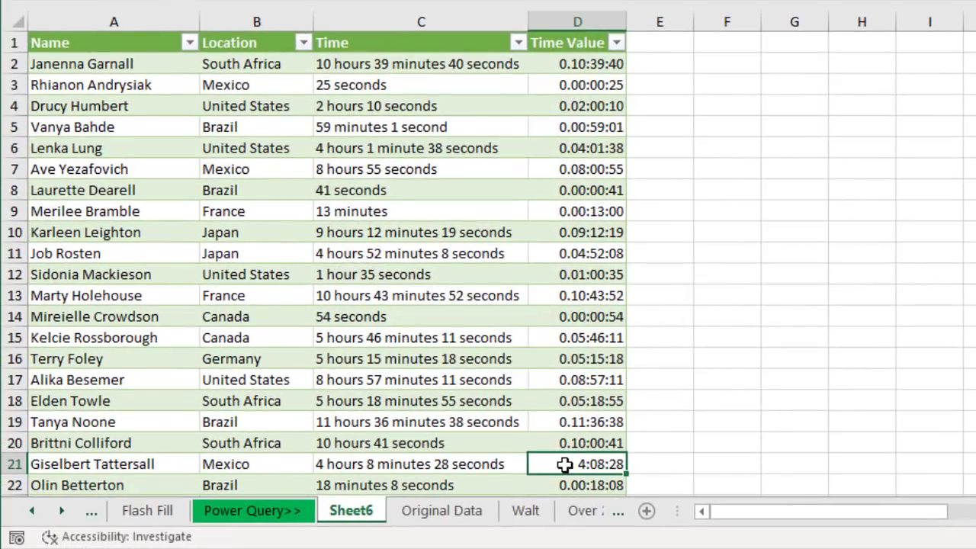
Apply the custom number format h:mm:ss to the table's entire Time Value column
key(ctrl+space)
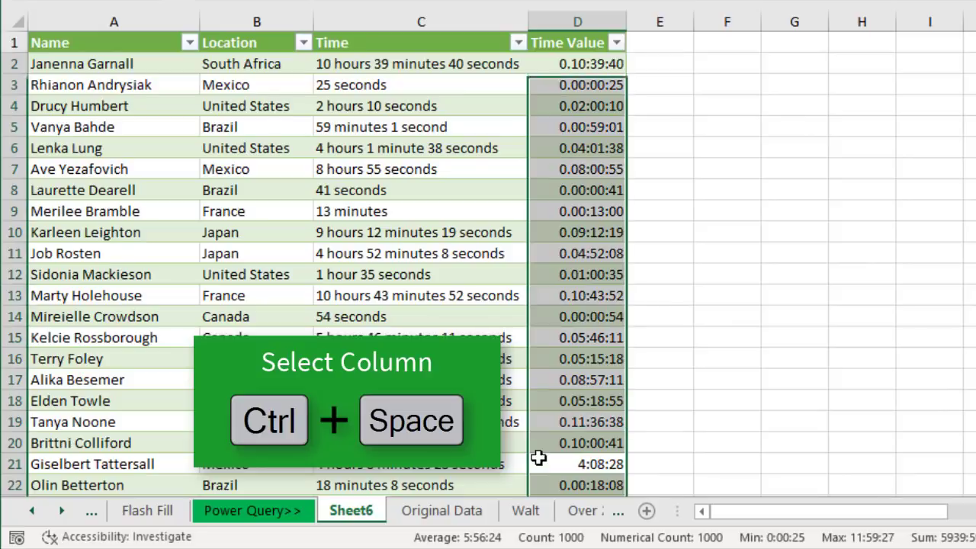
right_click(579, 463)
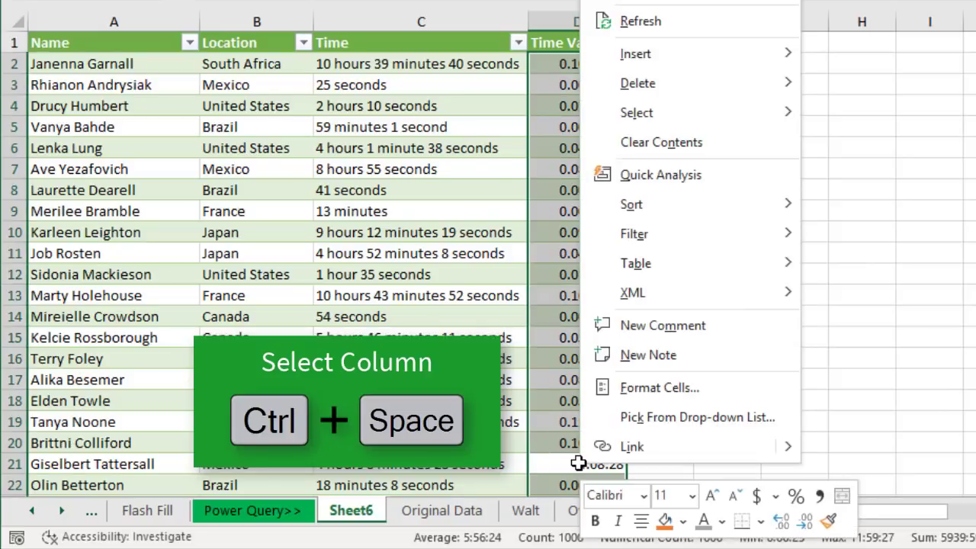
click(600, 395)
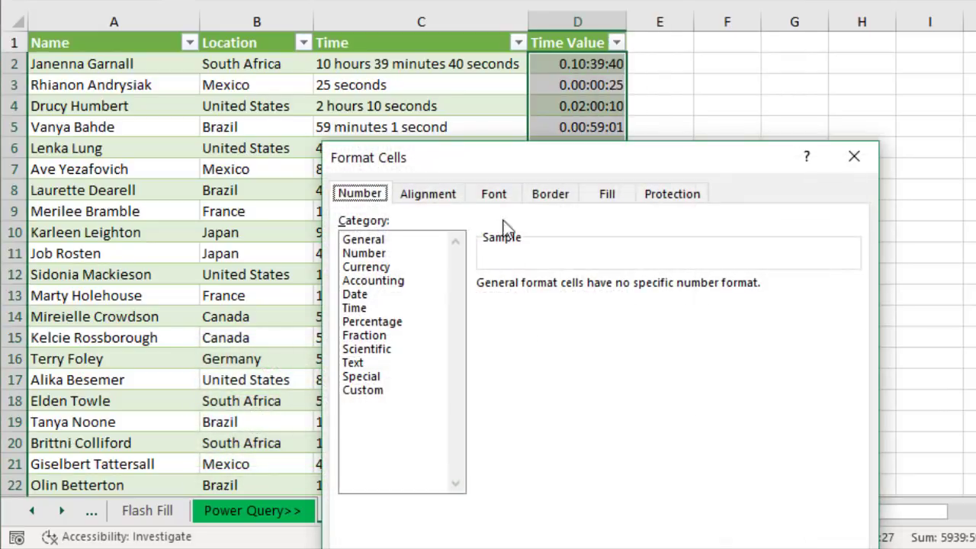
drag(490, 154, 497, 0)
click(382, 204)
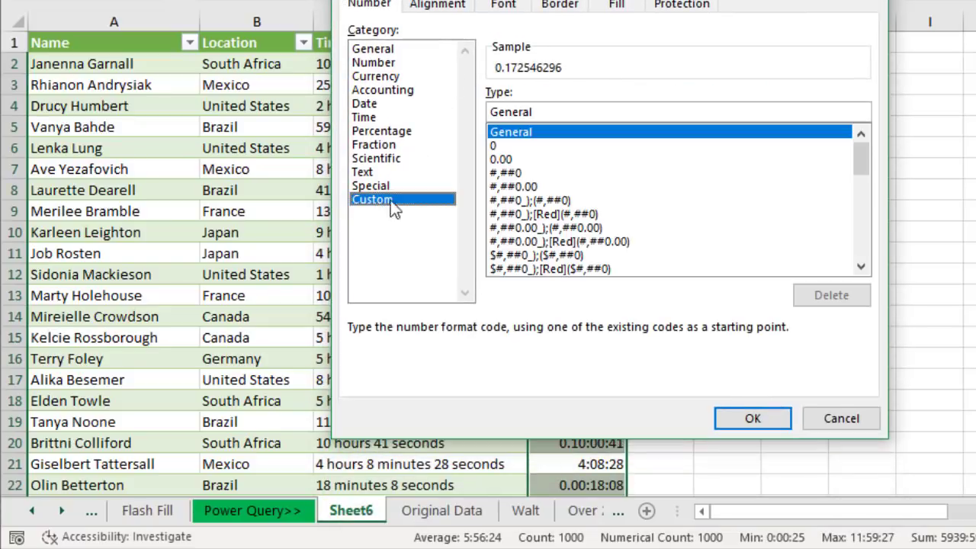
drag(860, 149, 857, 223)
click(524, 175)
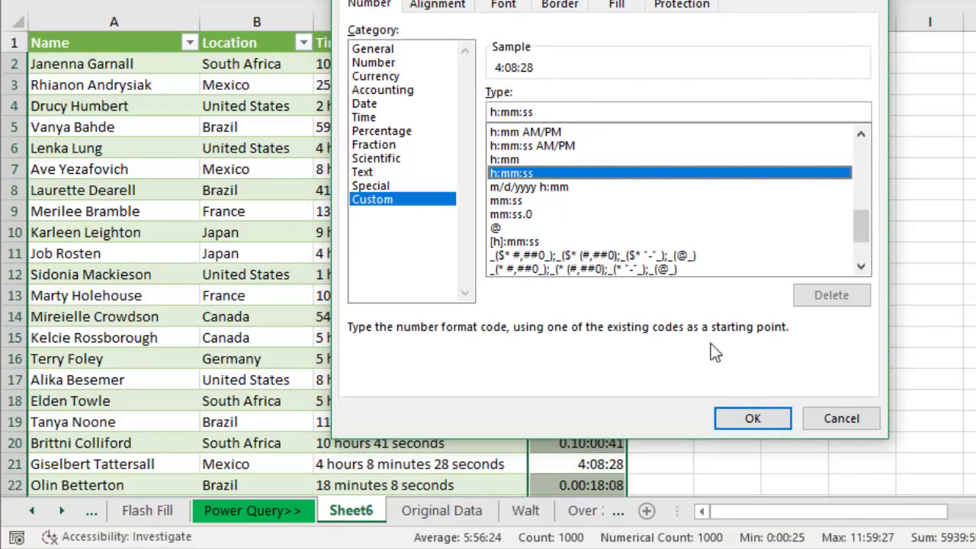
click(744, 407)
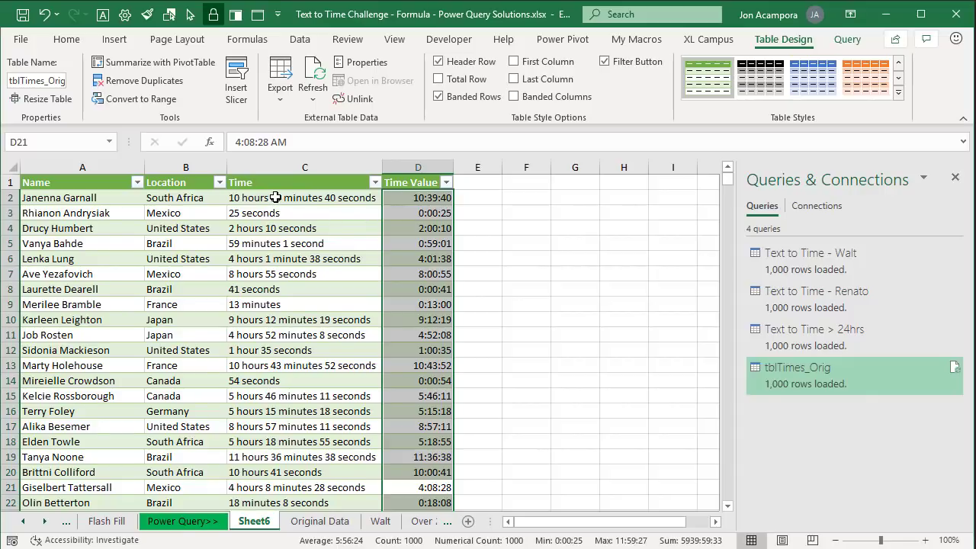
Change cell C2 on the Original Data sheet to 40 hours 39 minutes 40 seconds and return to Sheet6
click(320, 521)
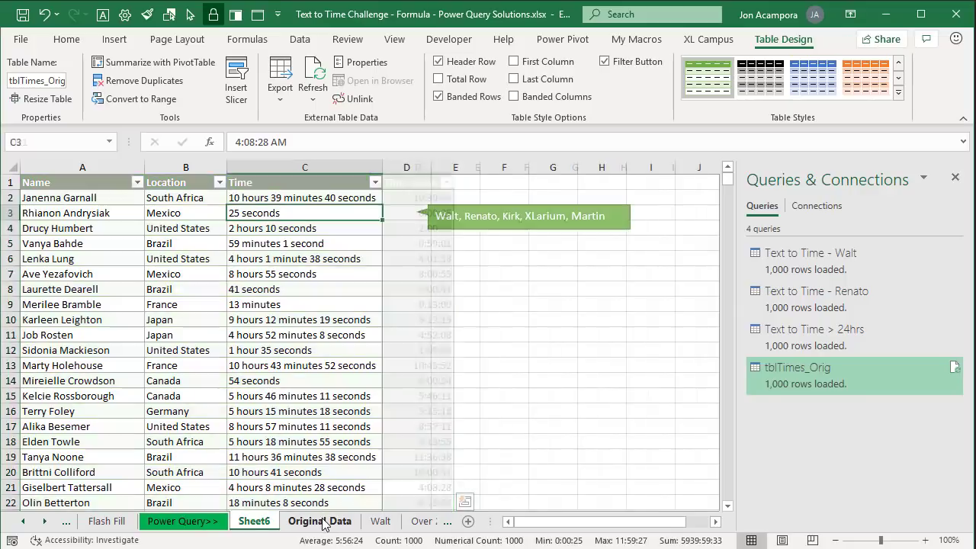
click(239, 197)
key(F2)
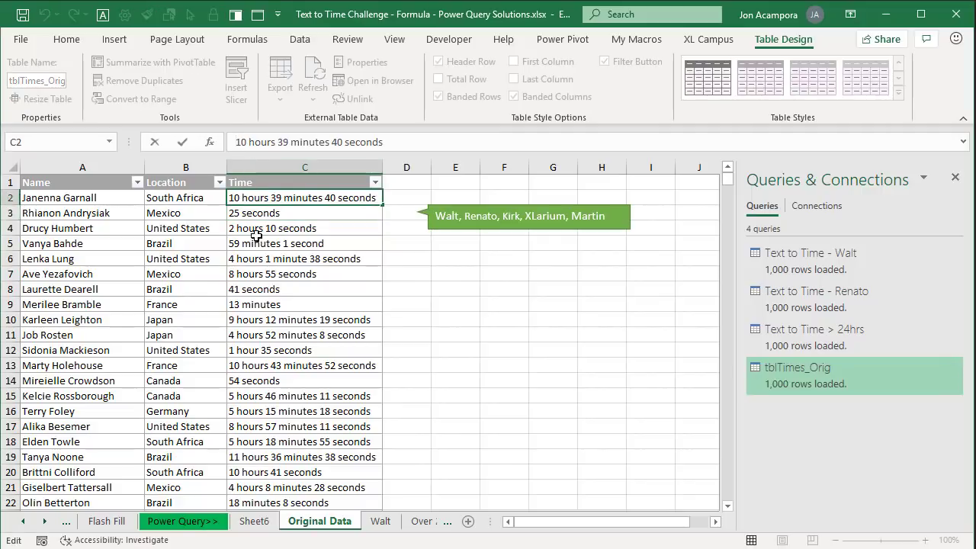
key(Delete)
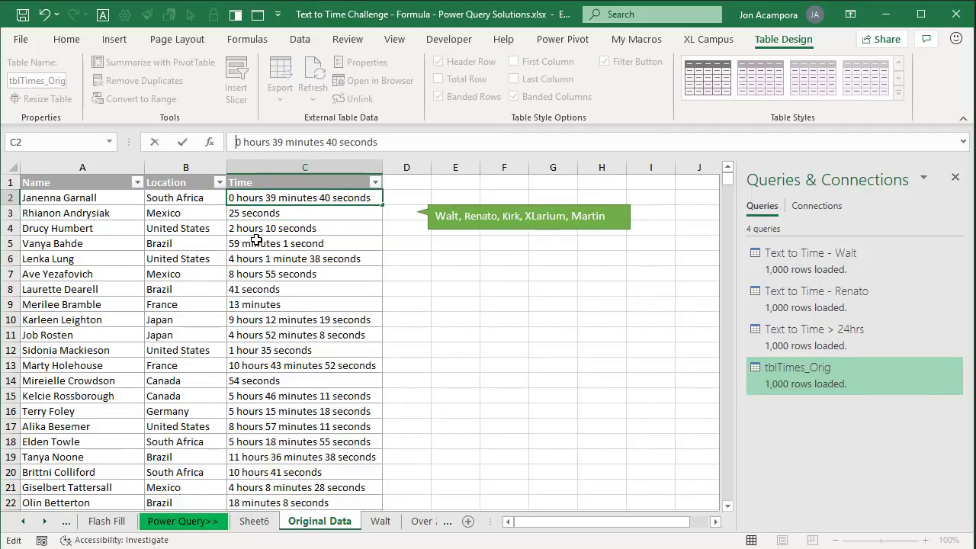
text(4)
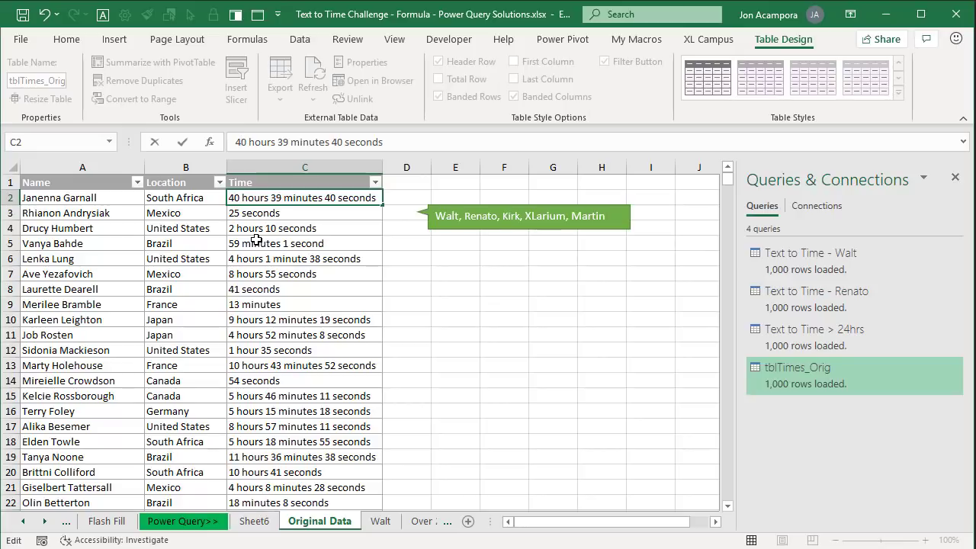
key(Return)
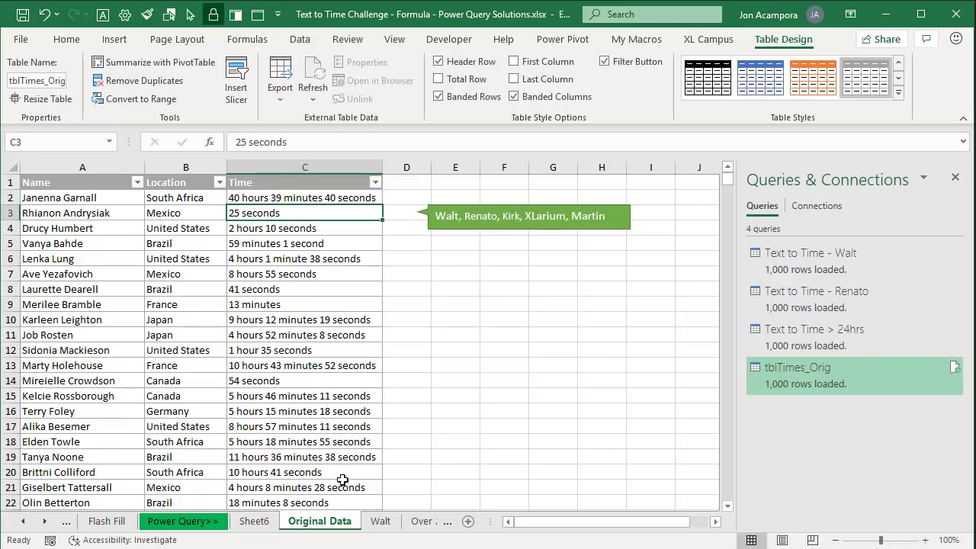
click(254, 520)
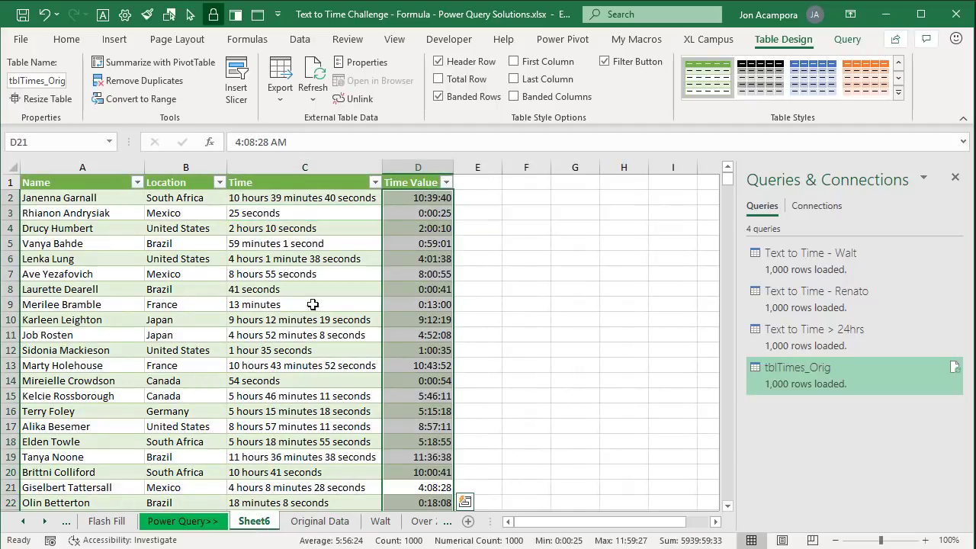
Refresh the query table on Sheet6 and preview the tblTimes_Orig query's data for errors
right_click(334, 209)
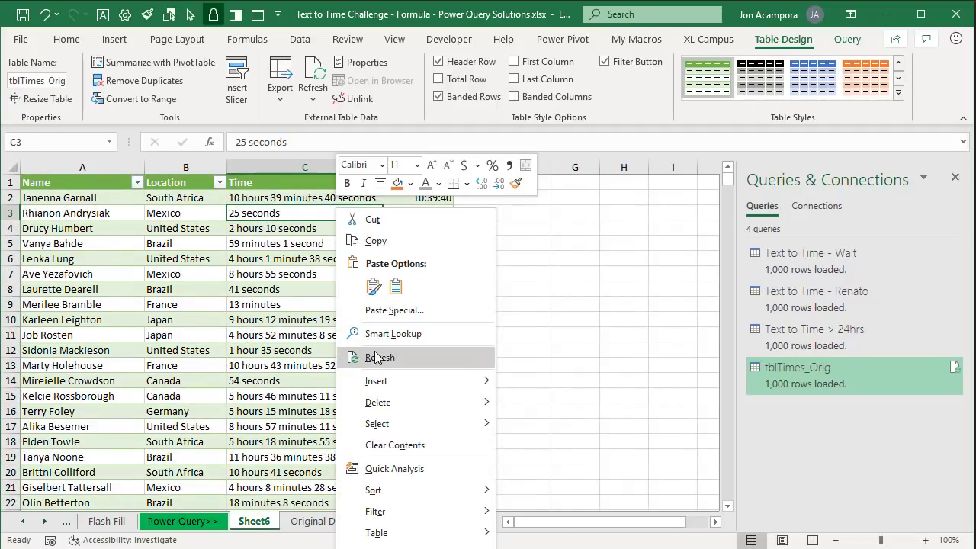
click(376, 358)
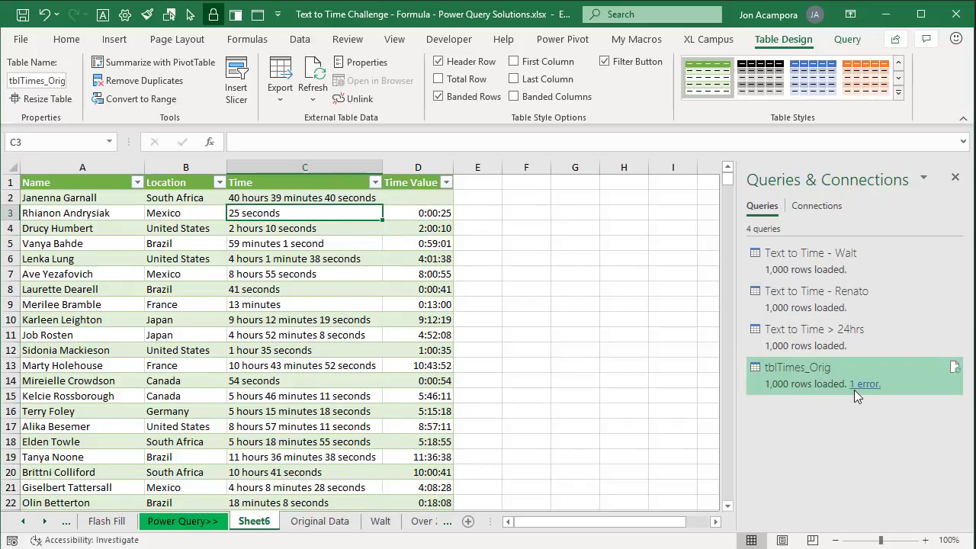
mouse_move(854, 389)
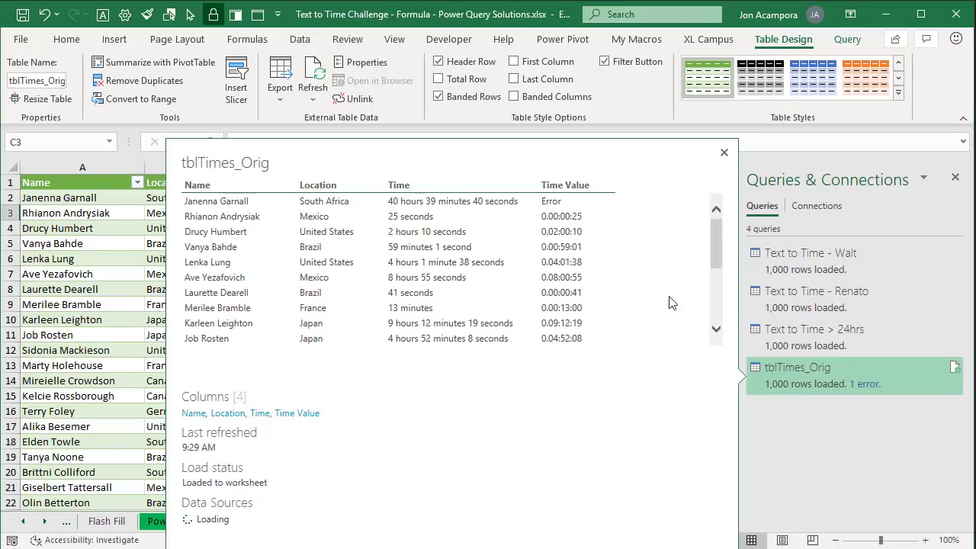
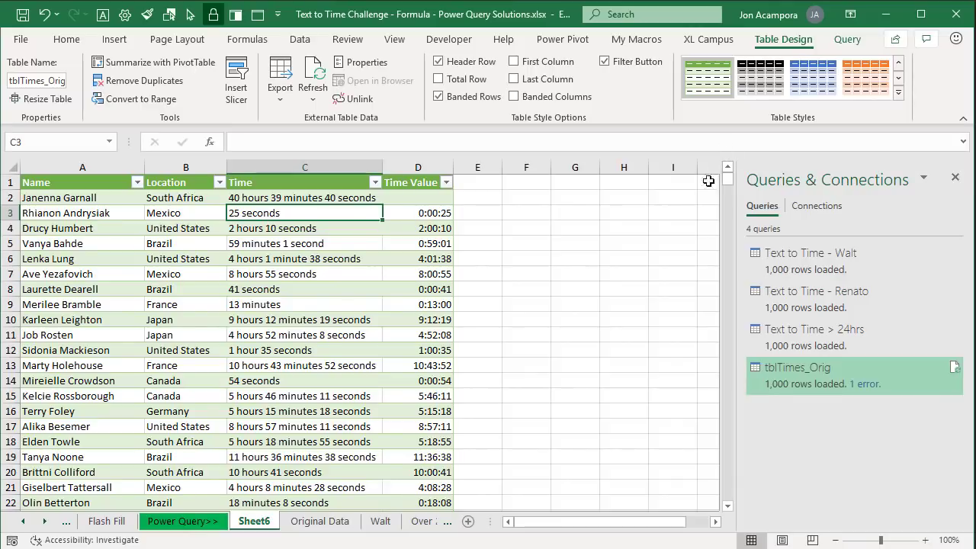
Open the Text to Time > 24hrs query for editing and review its GetSecs, ReplaceBlanks and Change Type Number steps
double_click(806, 338)
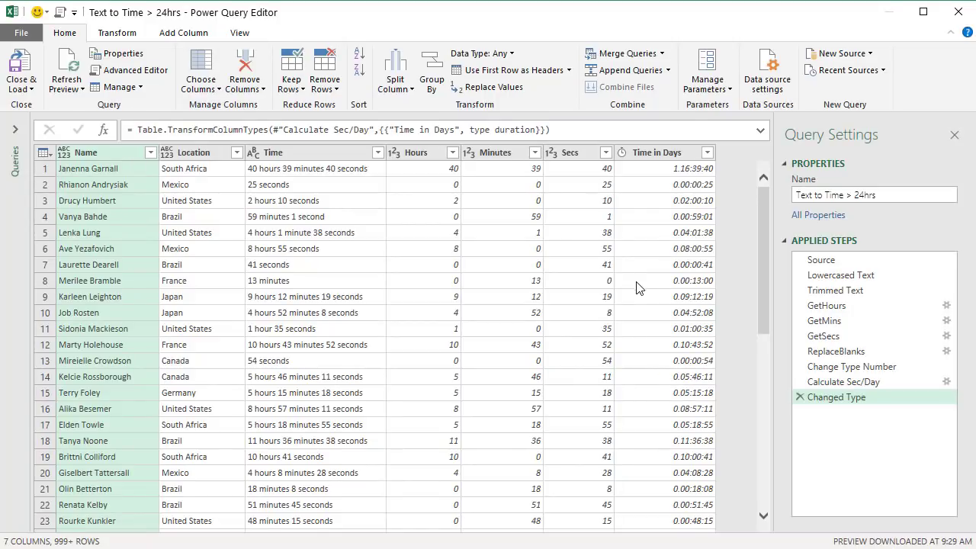
click(823, 335)
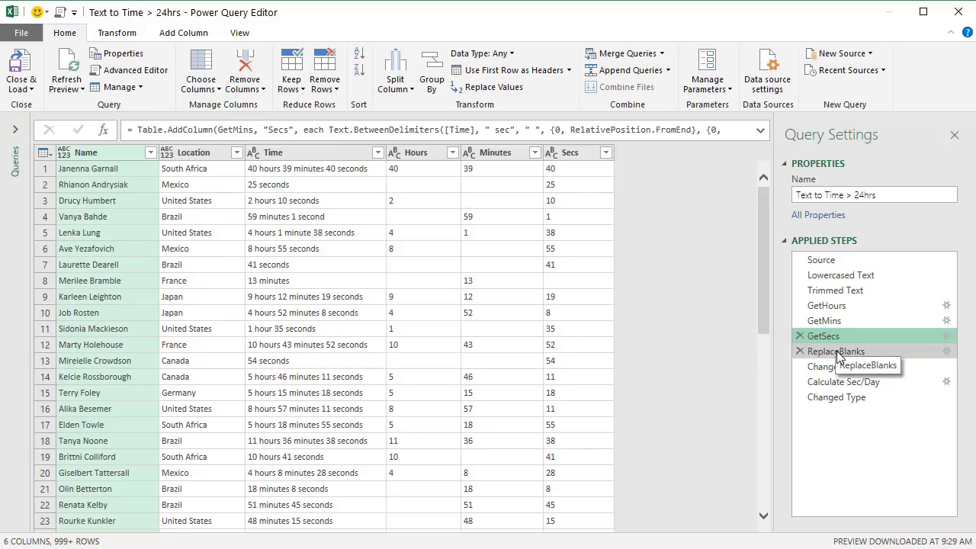
click(836, 351)
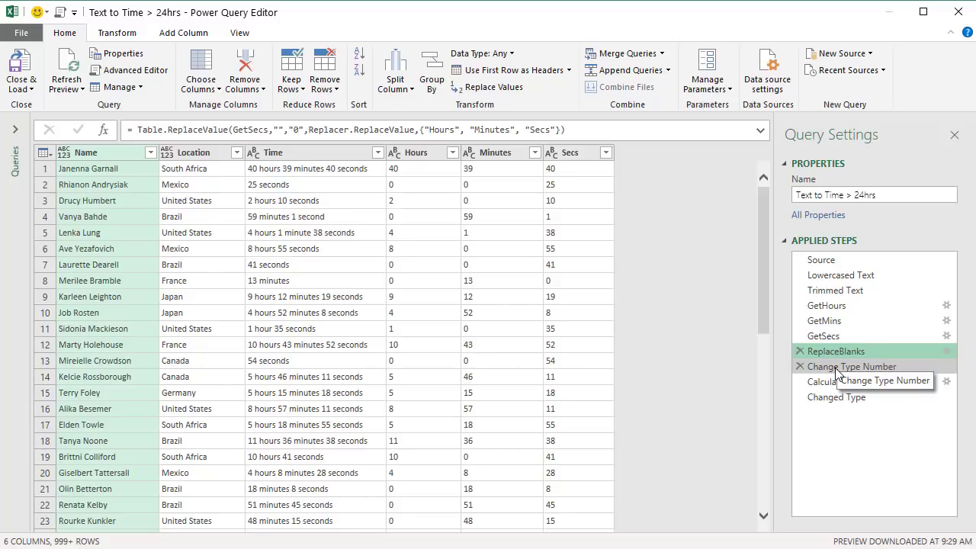
click(836, 369)
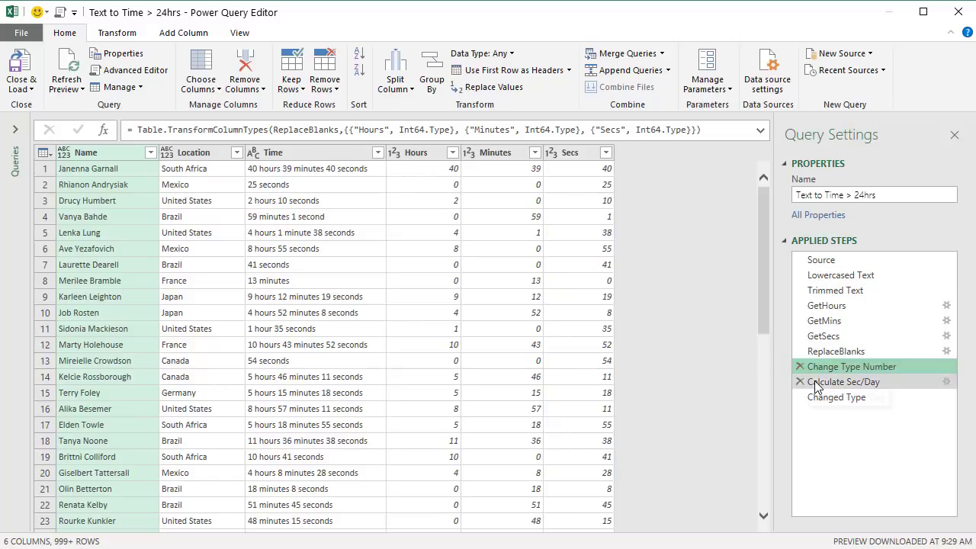
click(176, 33)
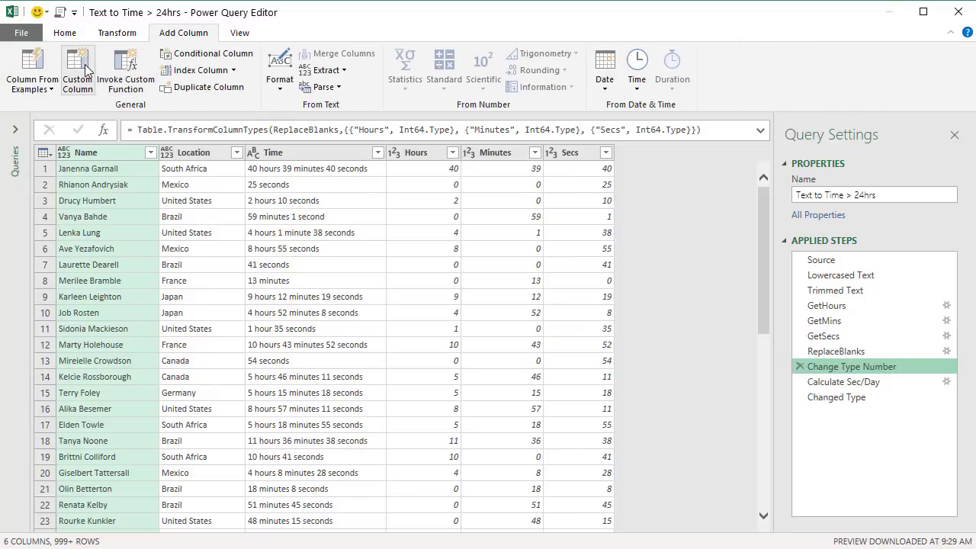
Examine the Time in Days custom column formula in the Calculate Sec/Day step, including its total-seconds part and its 24*60*60 divisor
click(947, 384)
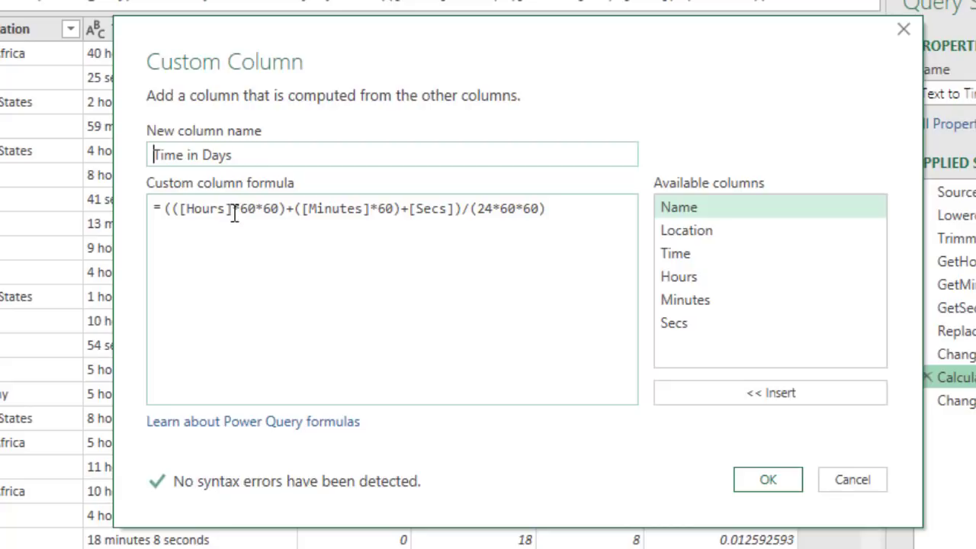
drag(227, 208, 258, 208)
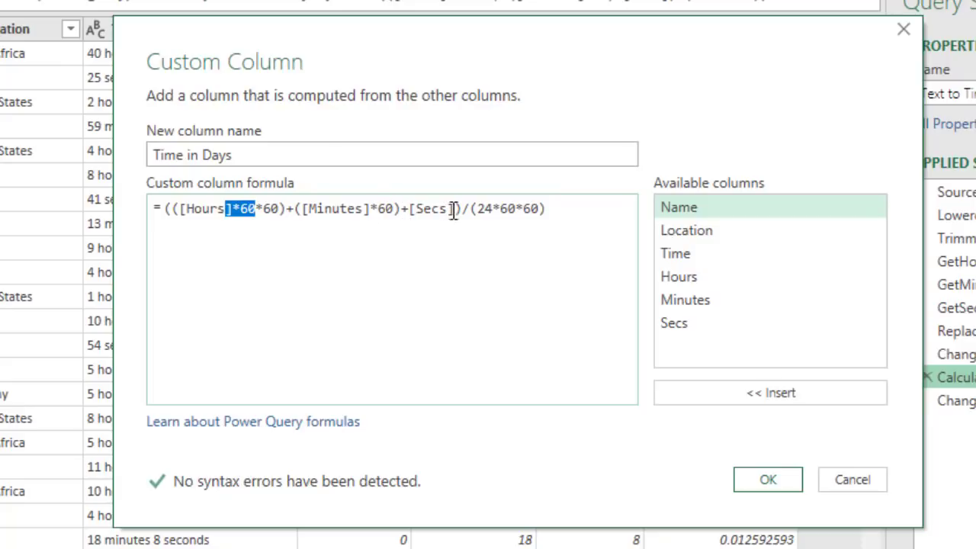
drag(467, 209, 173, 208)
click(174, 210)
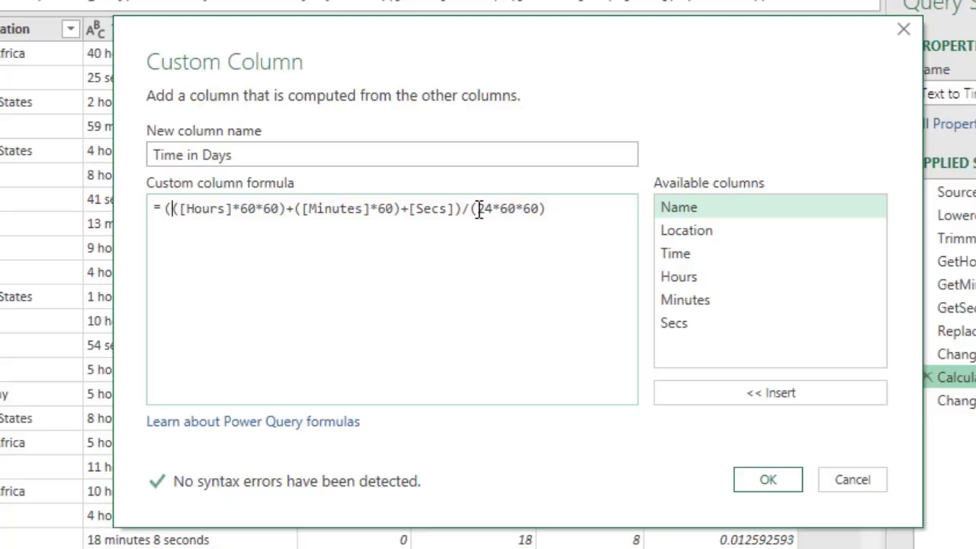
drag(478, 208, 539, 208)
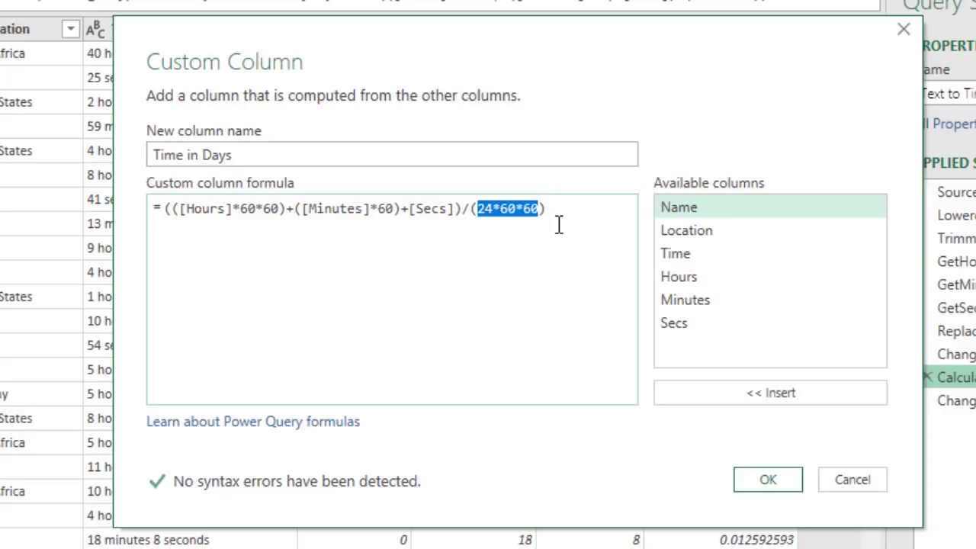
click(762, 480)
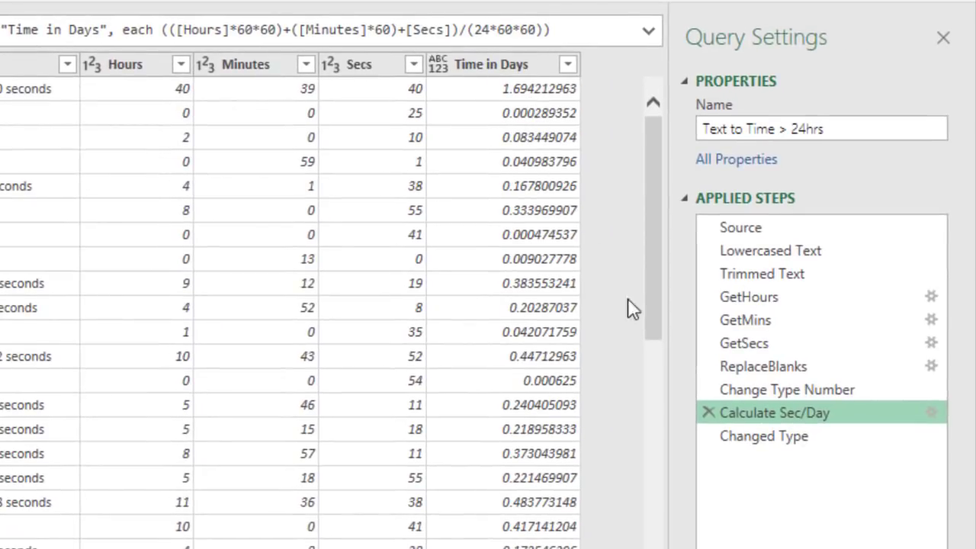
Return to the query's Changed Type step, close and load the query, and refresh the table on the Over 24hrs sheet
click(748, 436)
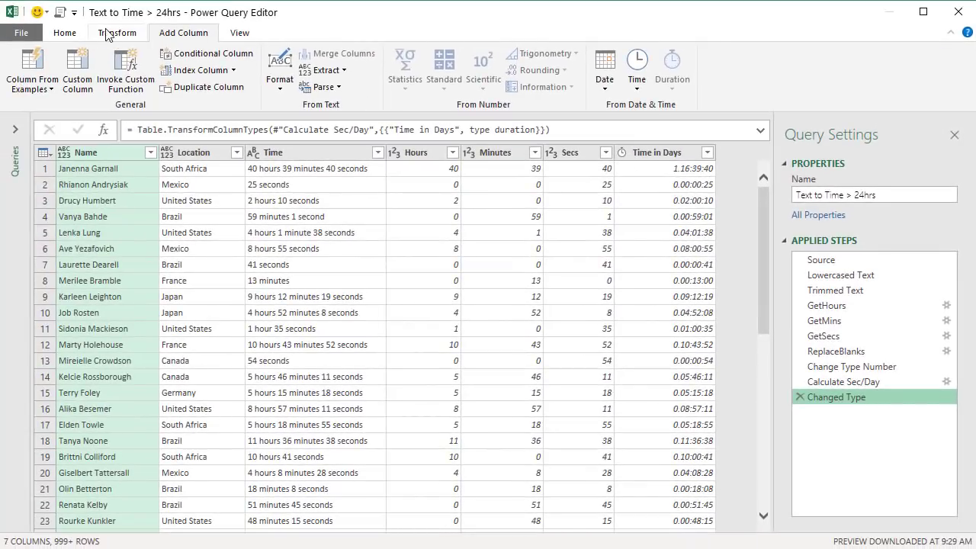
click(65, 33)
click(21, 67)
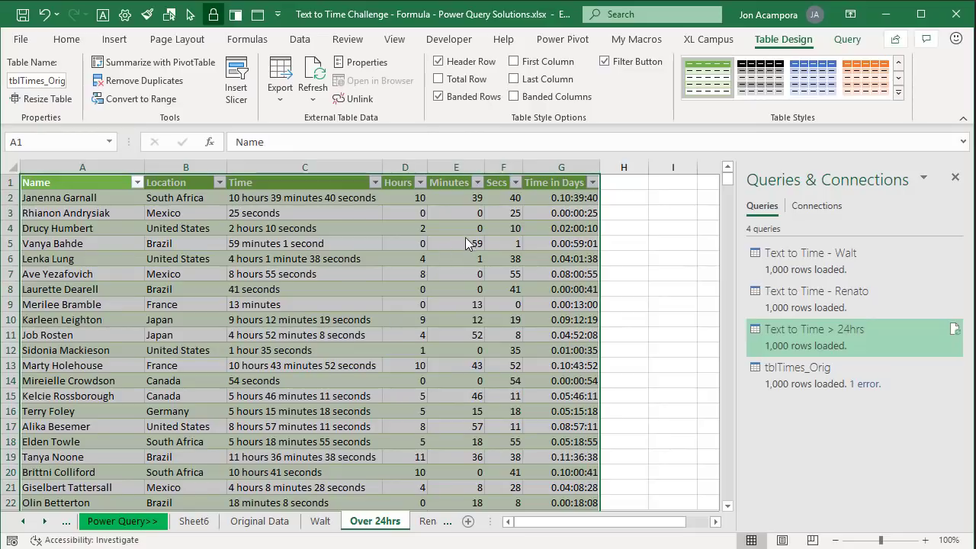
right_click(529, 198)
click(560, 347)
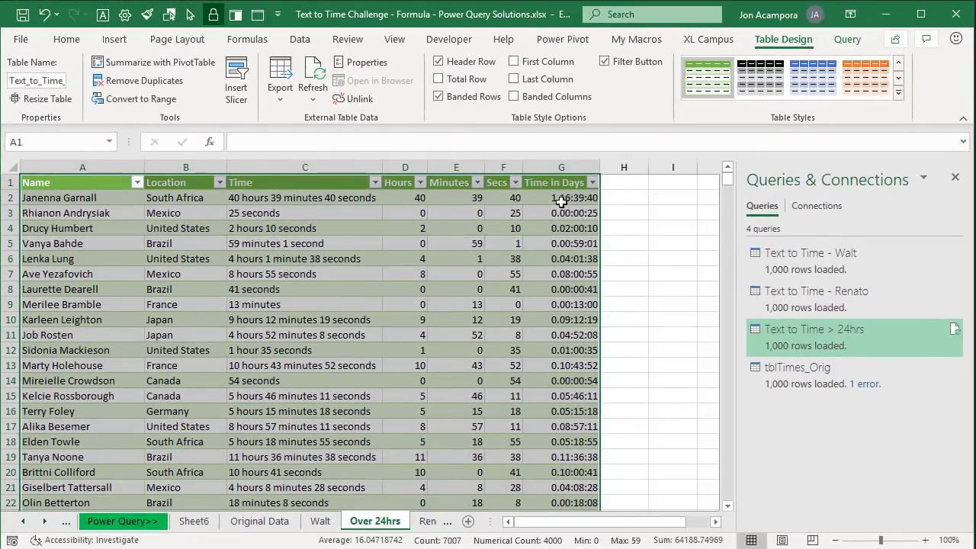
Remove the Hours, Minutes and Secs columns from the Text to Time > 24hrs query, reload it and select cell D2
double_click(779, 331)
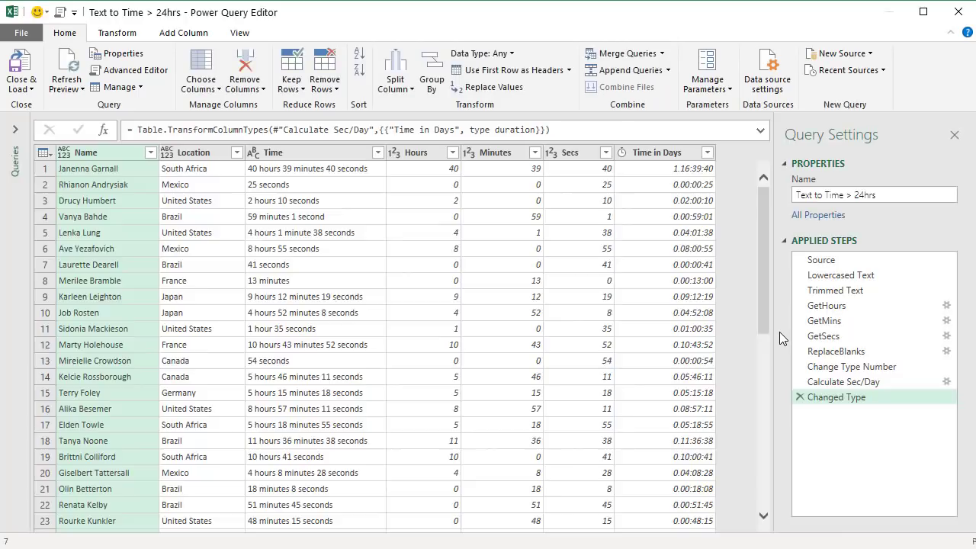
click(410, 153)
shift+click(570, 155)
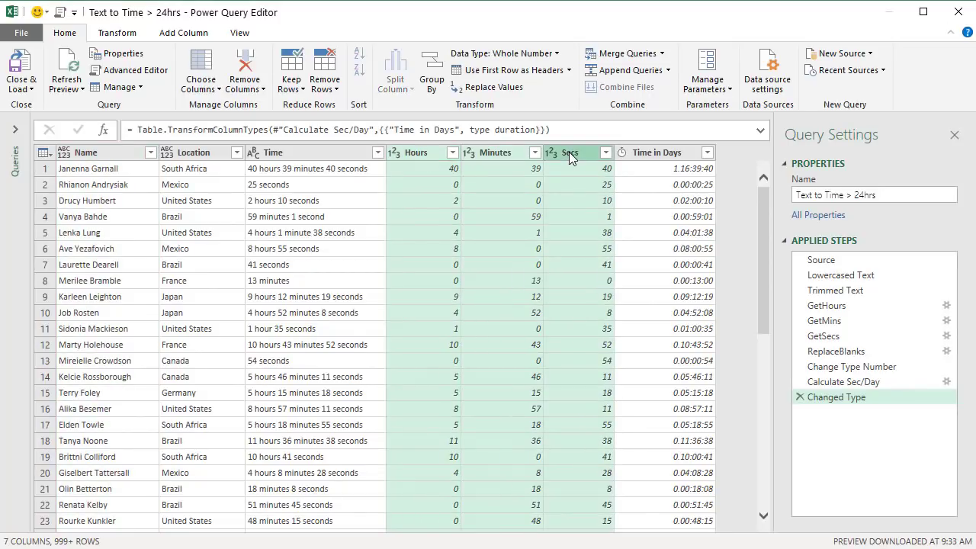
right_click(570, 156)
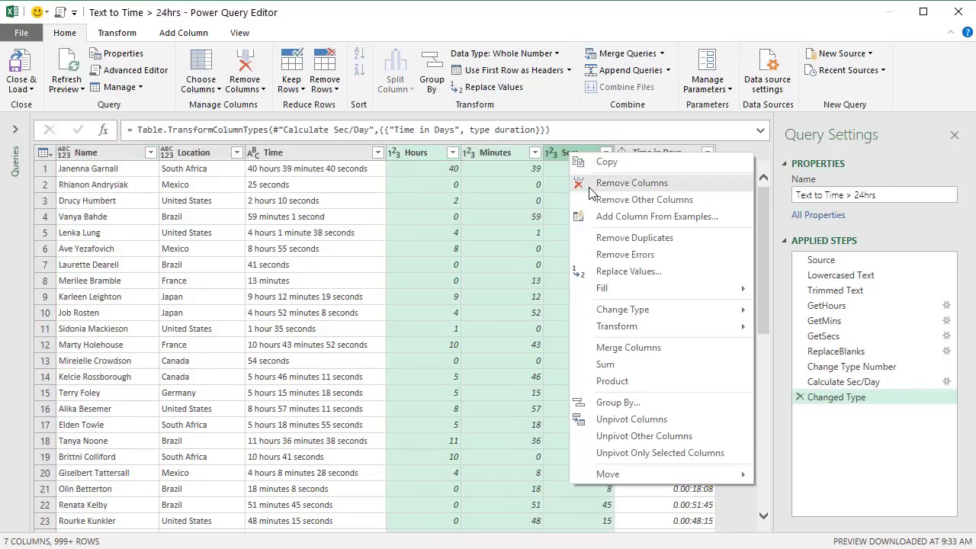
click(591, 184)
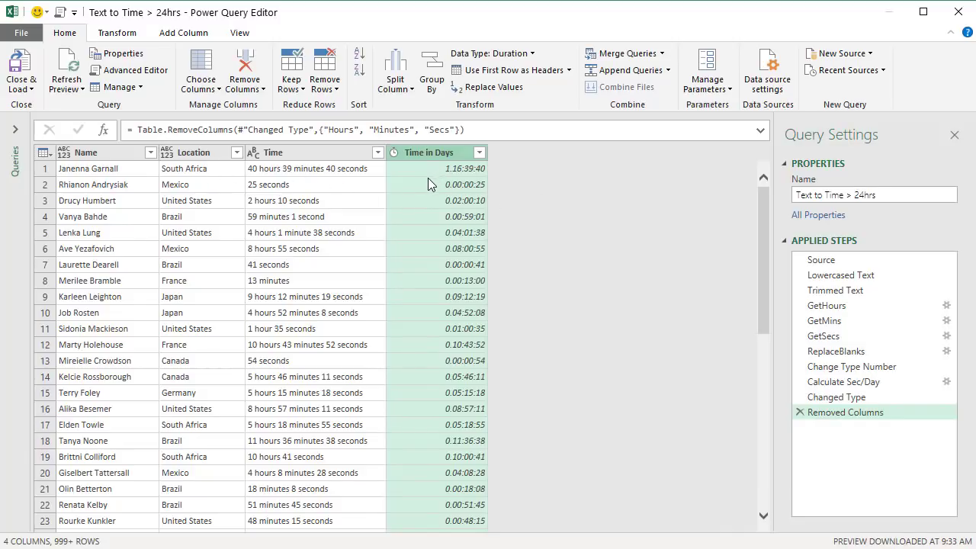
click(21, 62)
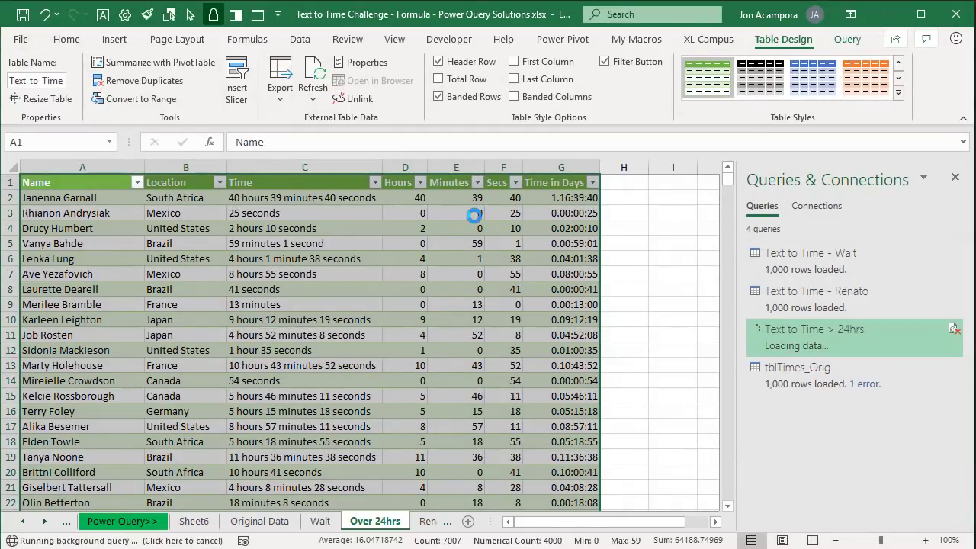
click(398, 197)
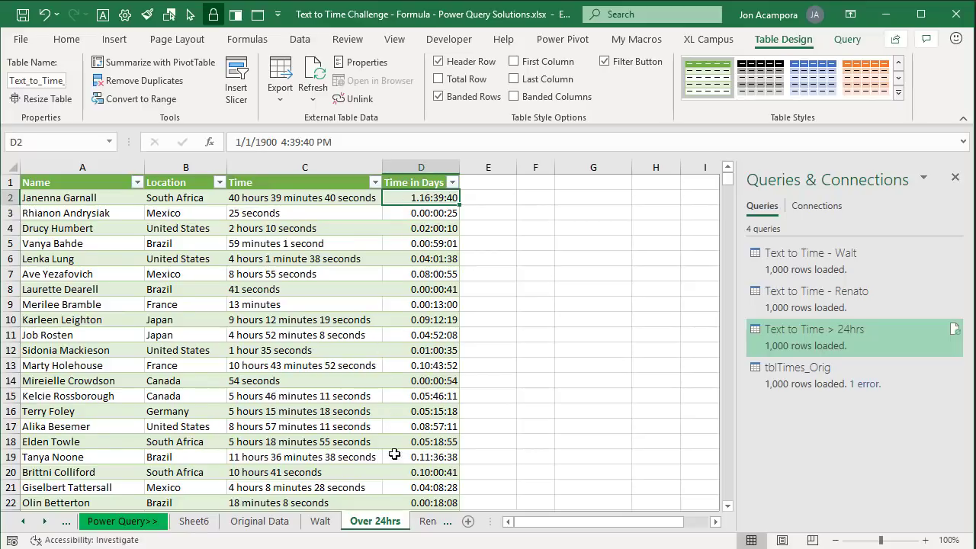
Go to the worksheet right after Over 24hrs and preview the data of its query
click(424, 522)
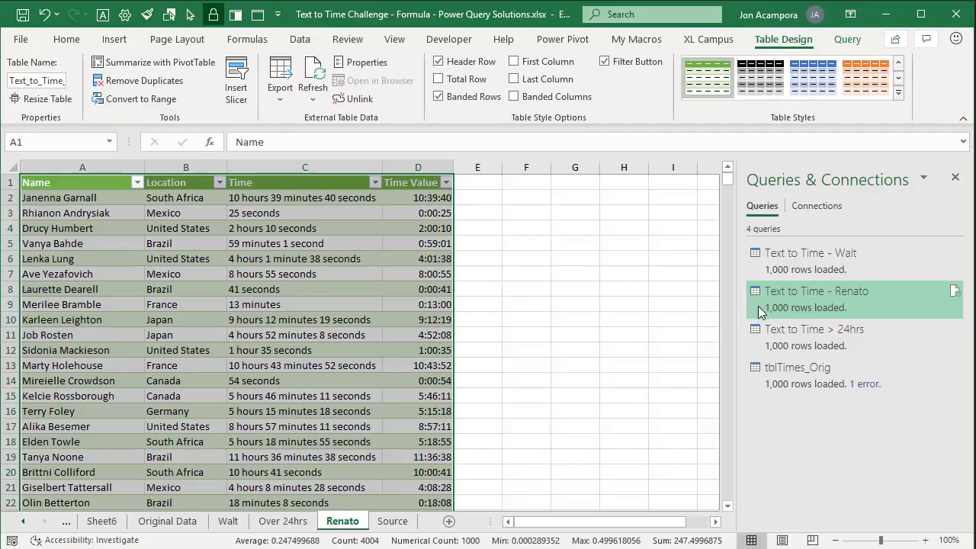
mouse_move(758, 307)
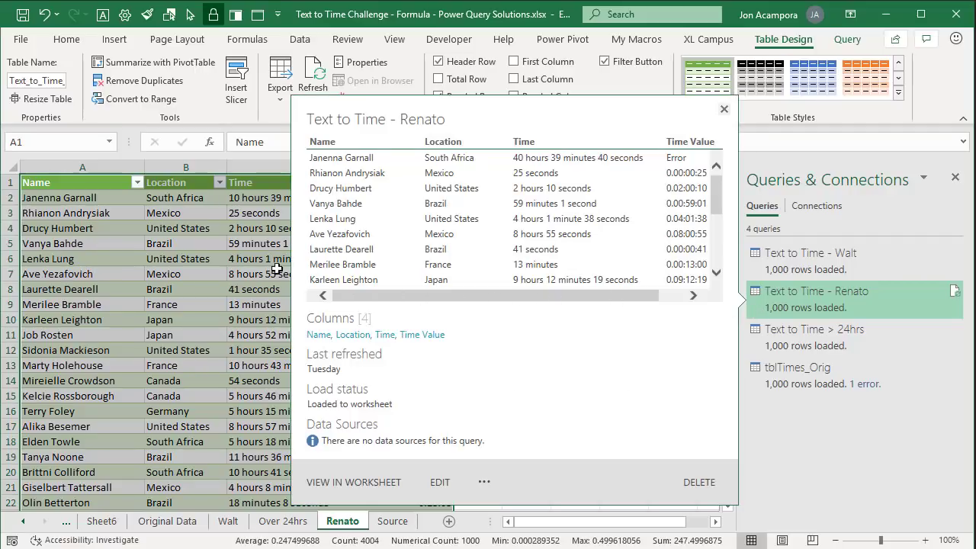